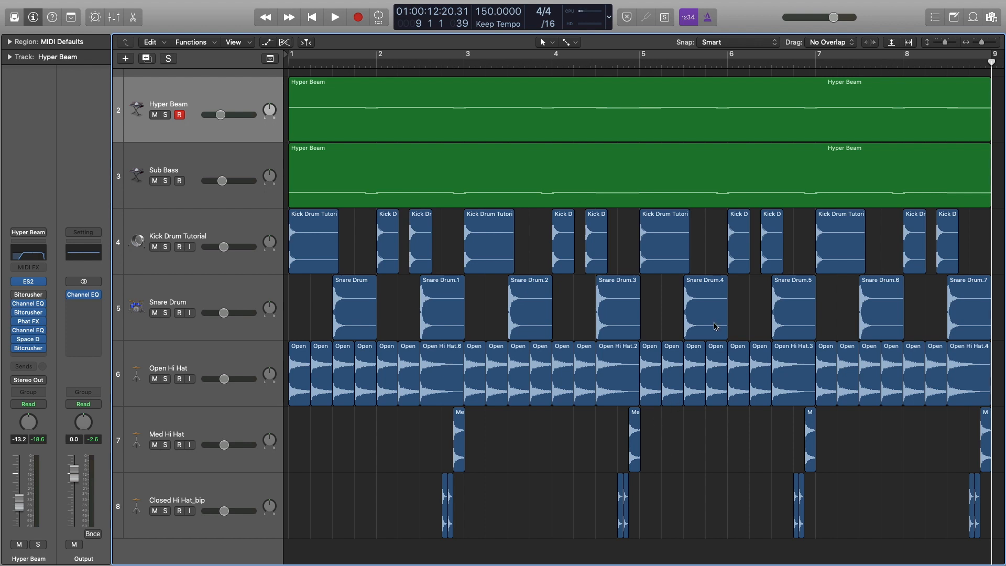
Step: Turn on the cycle range over the whole eight-bar arrangement and play the beat through
click(469, 55)
key(space)
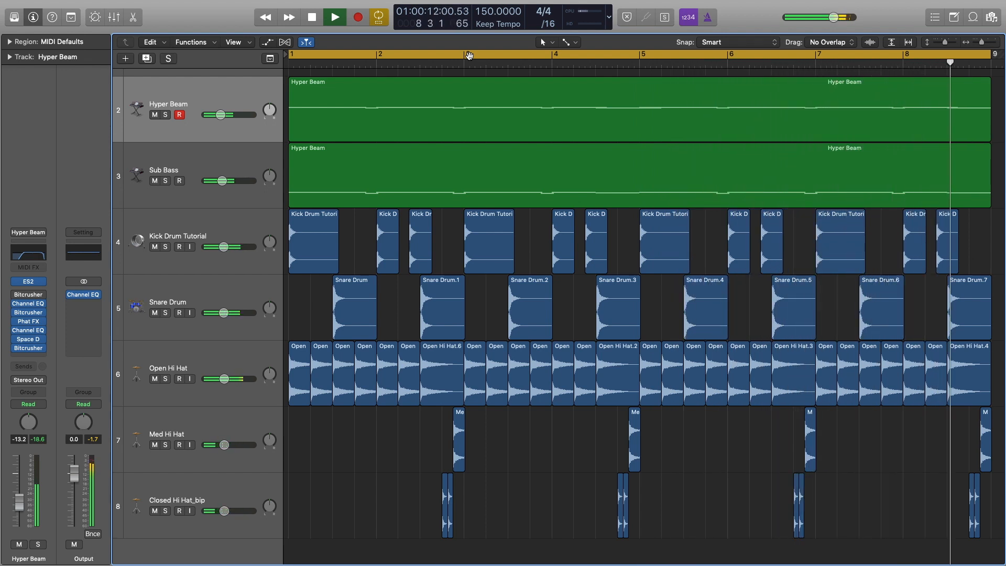
key(space)
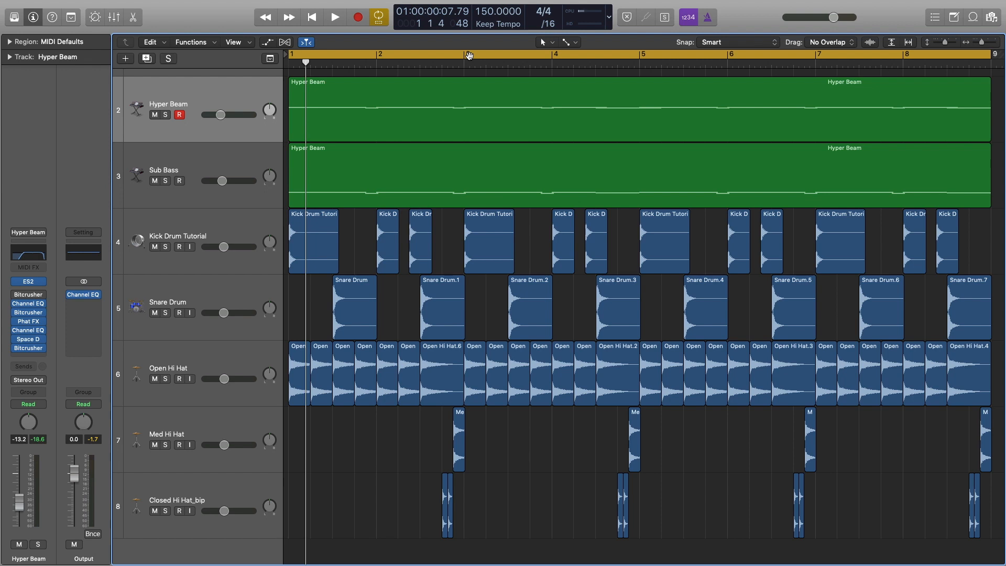
Step: Add a send to Bus 1 on the Kick Drum Tutorial track
click(227, 224)
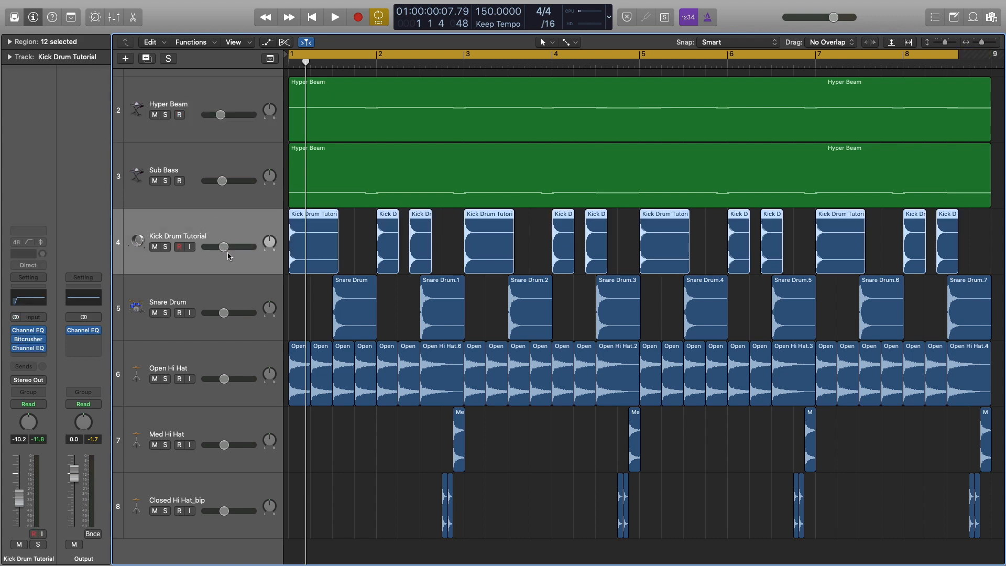
click(30, 369)
mouse_move(32, 384)
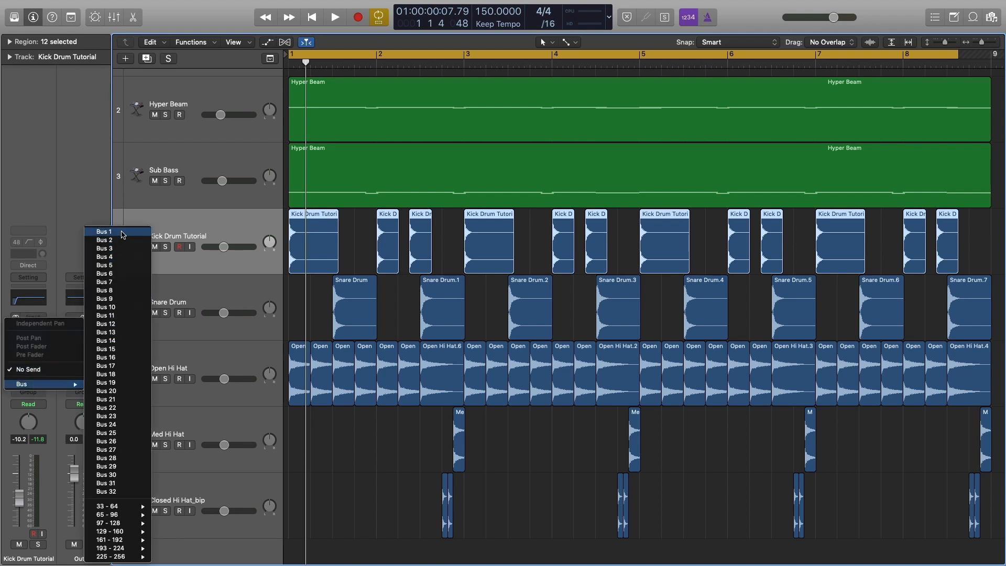
click(122, 234)
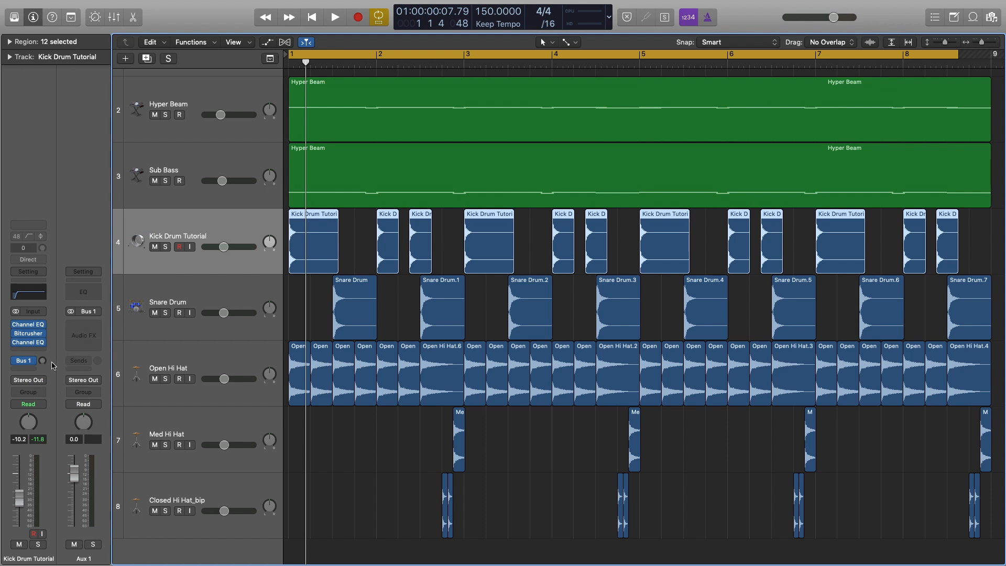
Step: Set the Aux 1 output to No Output and raise the kick's Bus 1 send level
click(95, 384)
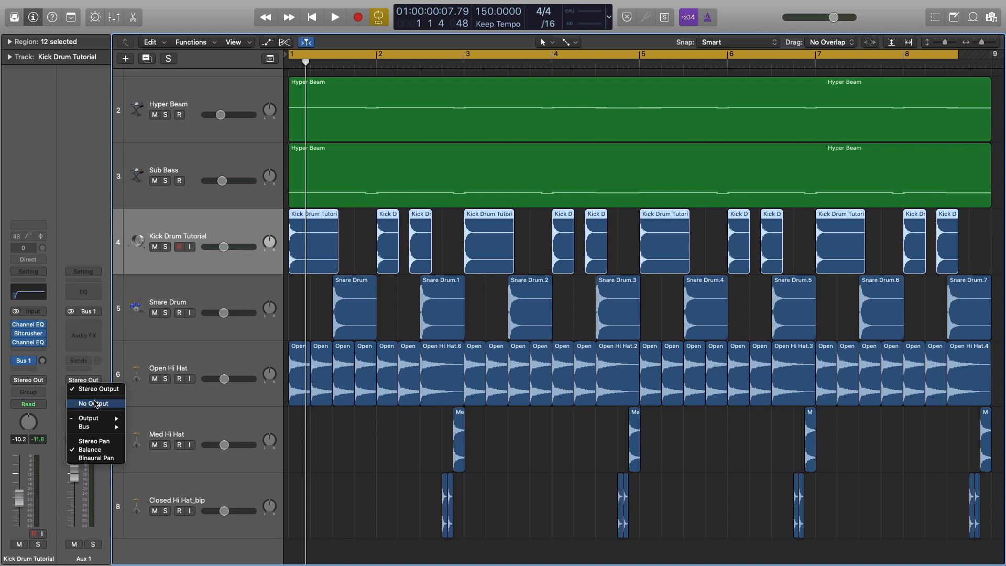
click(95, 403)
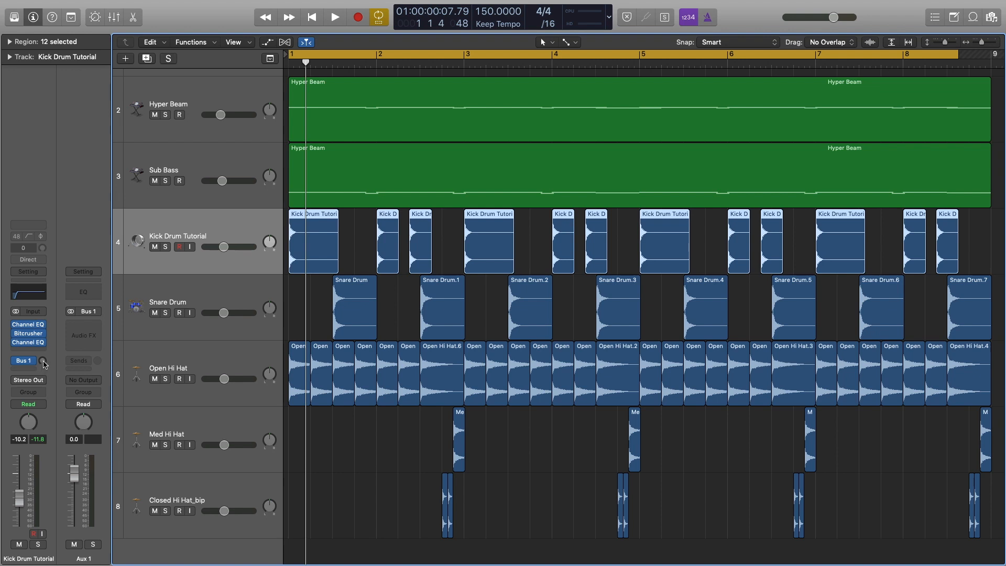
alt+click(43, 362)
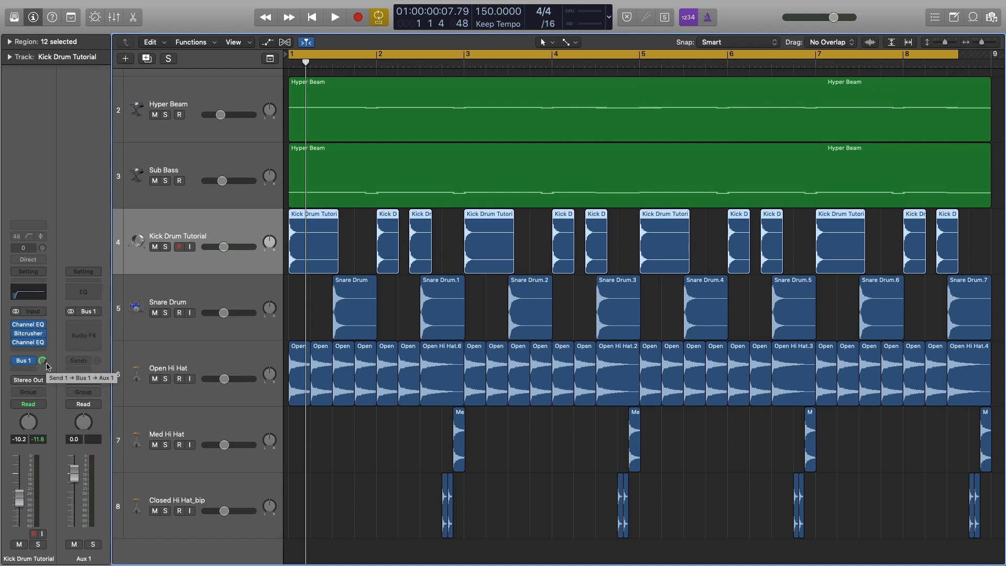
drag(46, 365, 46, 356)
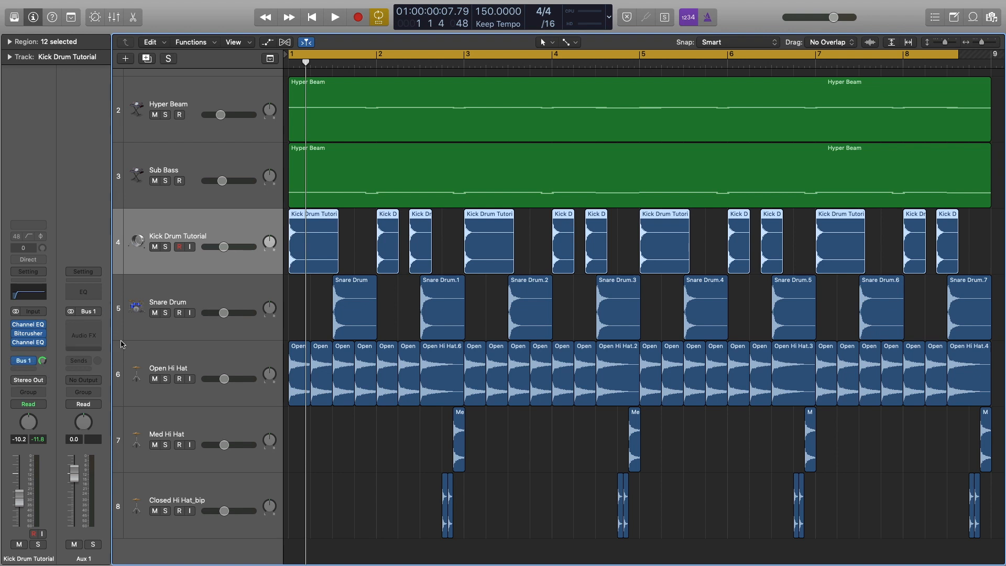
Step: Add a send to Bus 2 on the Snare Drum track
click(207, 307)
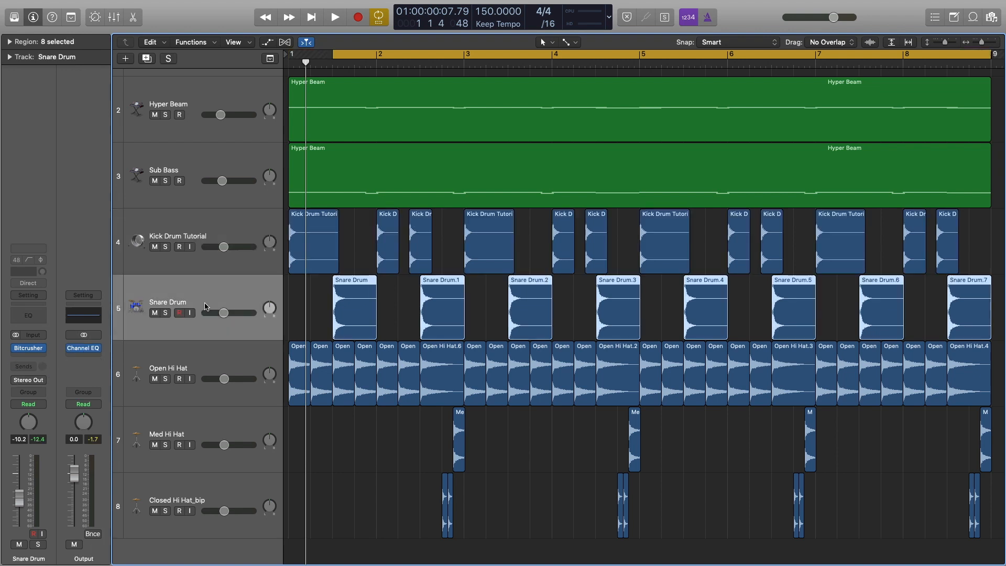
click(30, 370)
mouse_move(33, 384)
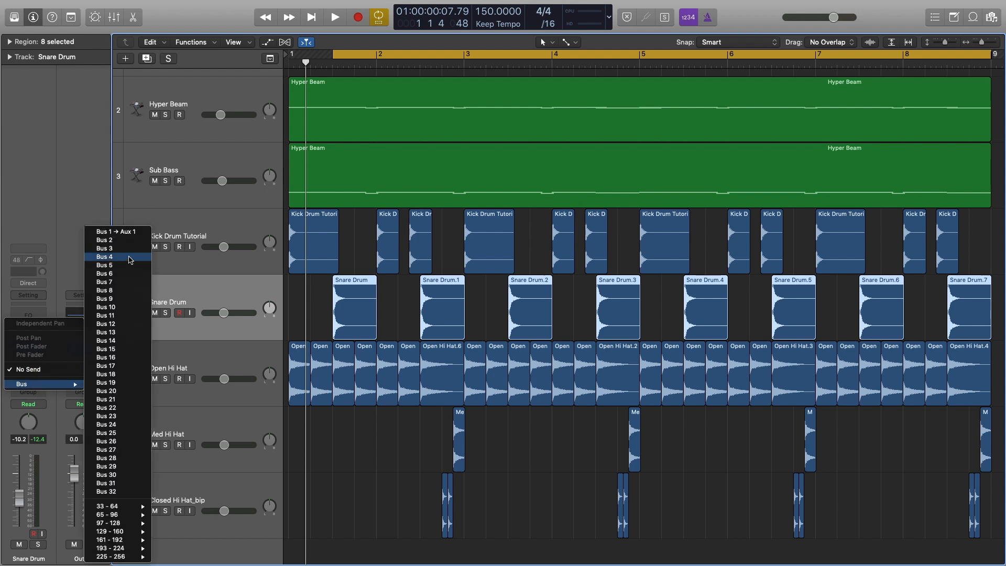
click(120, 242)
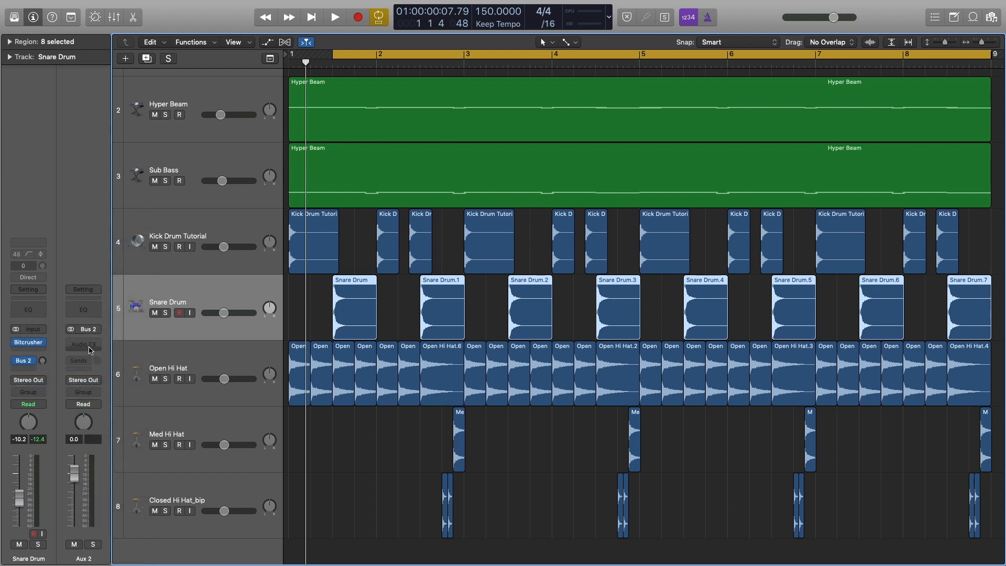
Step: Set the Aux 2 output to No Output and raise the snare's Bus 2 send level
click(90, 378)
click(86, 404)
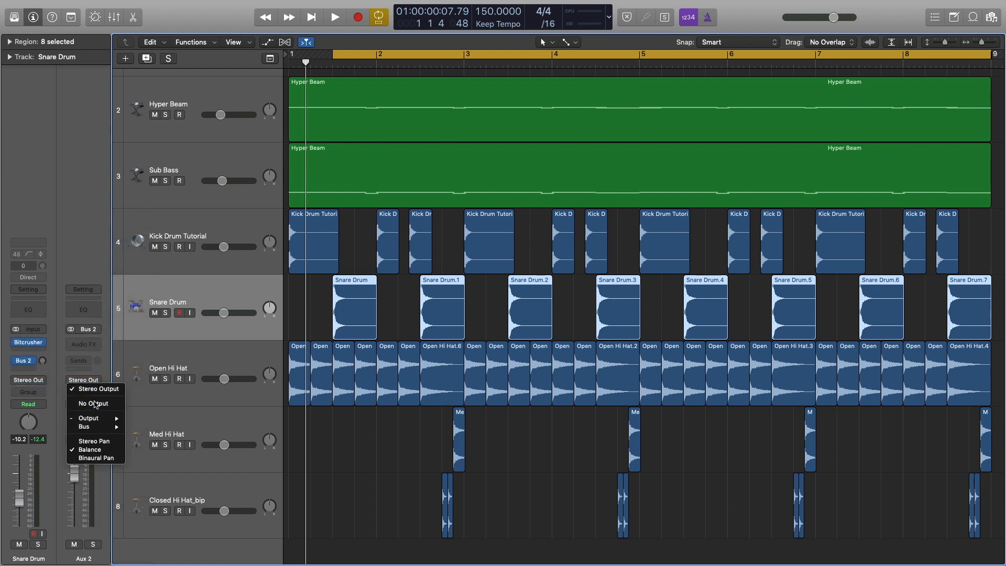
alt+click(44, 361)
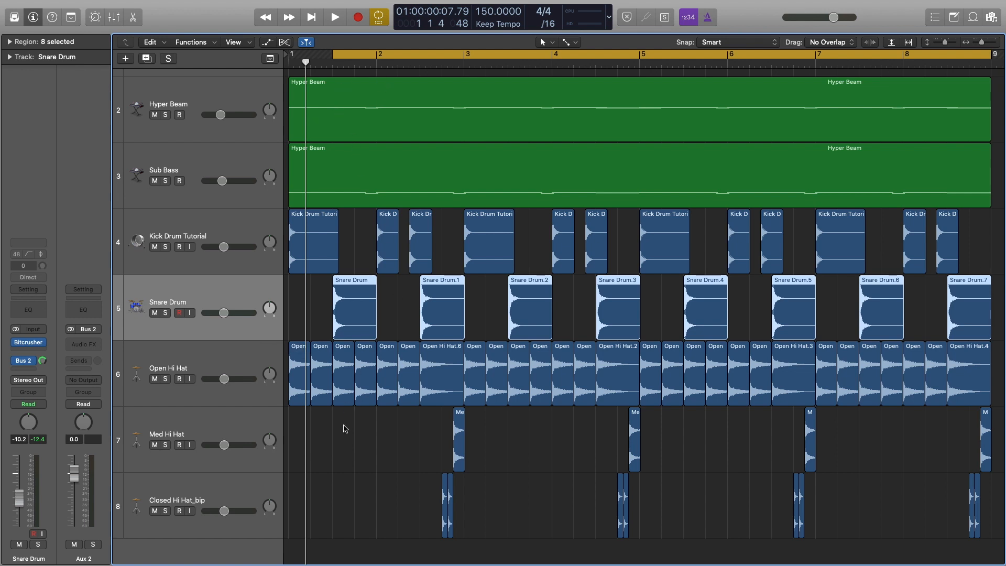
Step: Select all regions so the cycle range spans the full arrangement, and play back the loop
key(super+a)
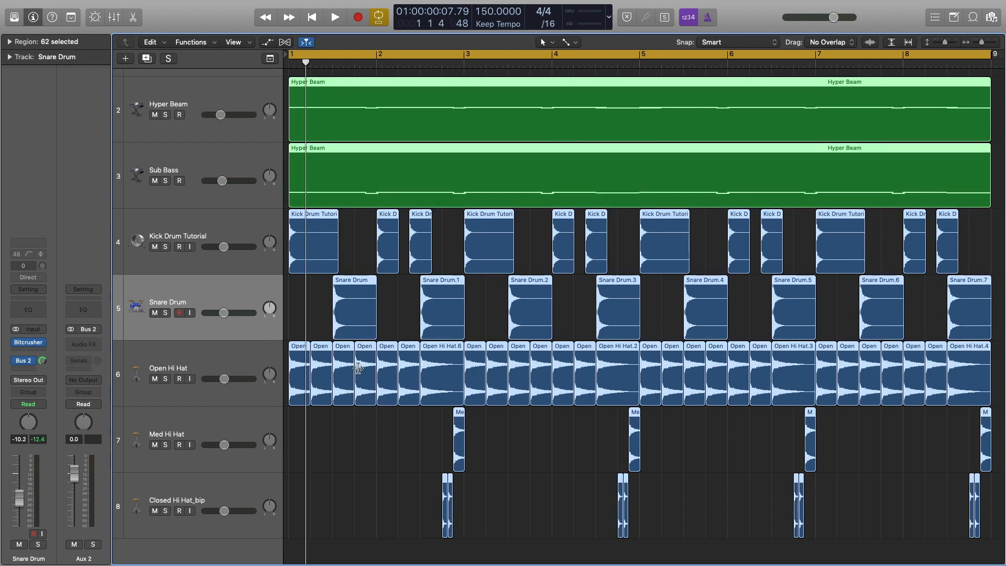
key(space)
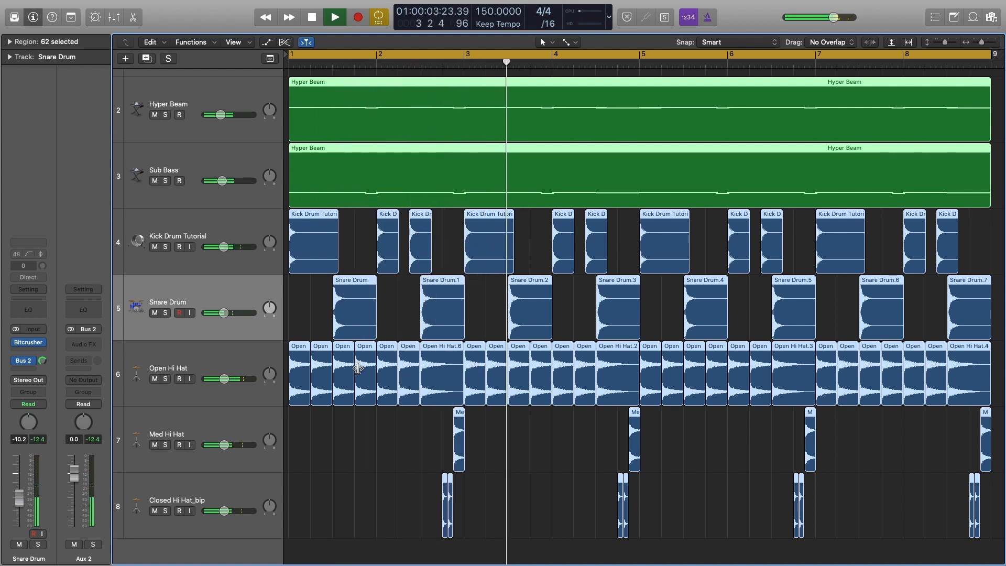
key(space)
Step: Insert a stereo Compressor in the next free effect slot of the Hyper Beam track
scroll(486, 332, up, 3)
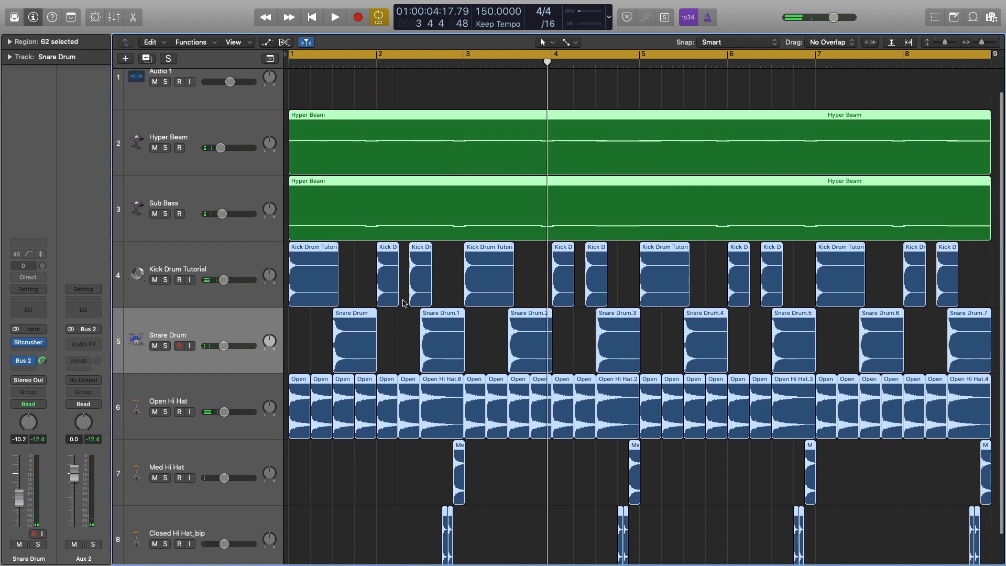
click(216, 132)
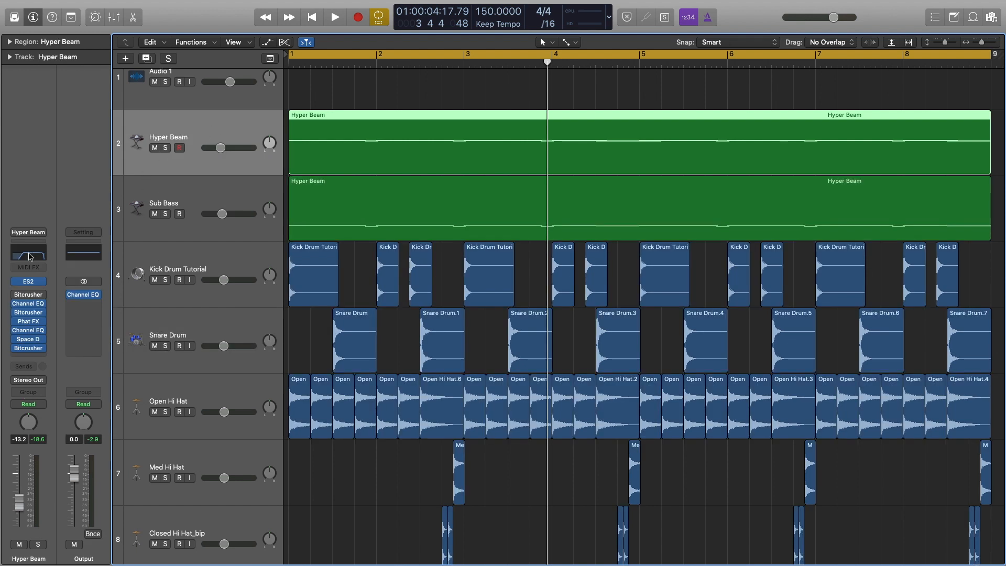
click(39, 355)
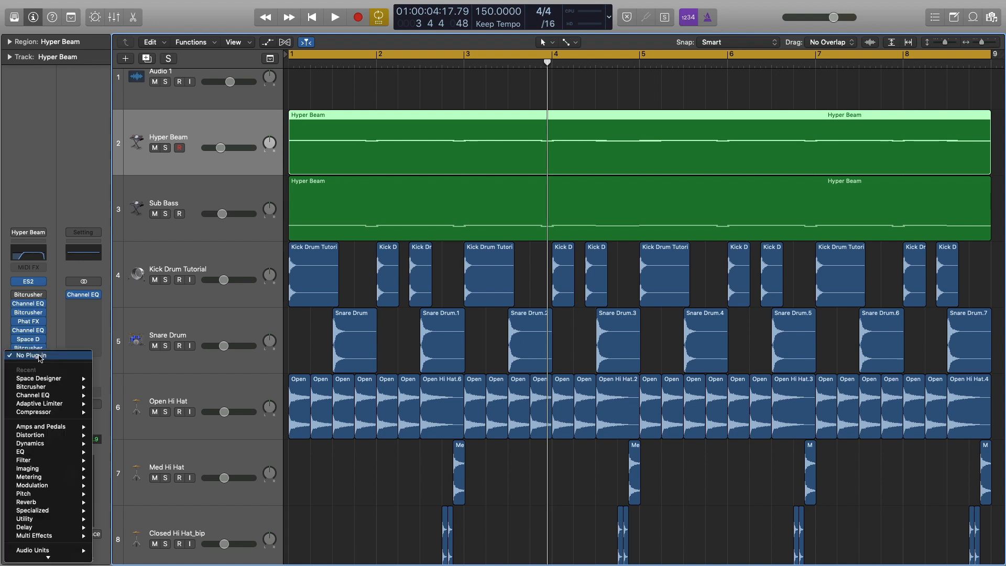
click(39, 355)
click(39, 355)
mouse_move(54, 412)
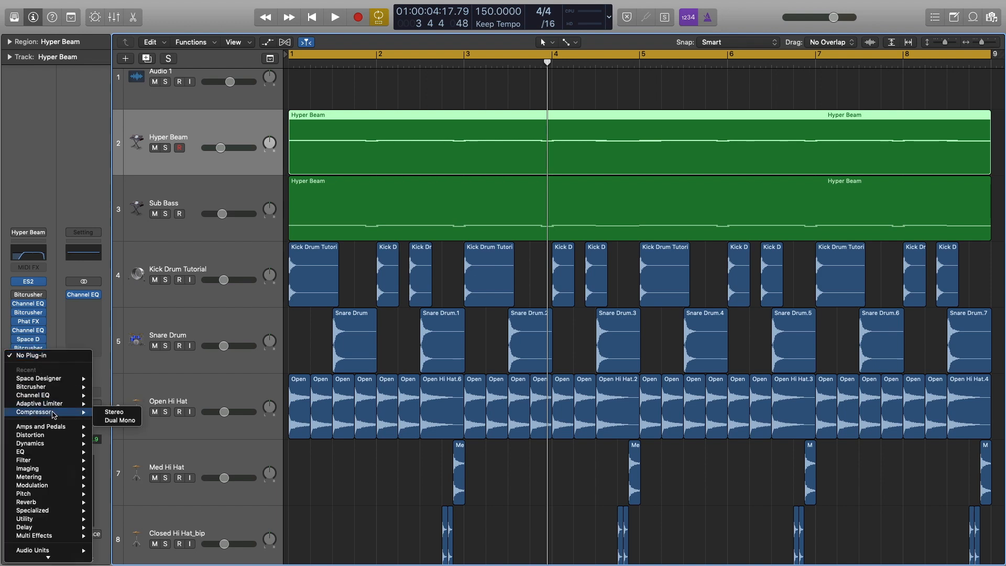
click(125, 412)
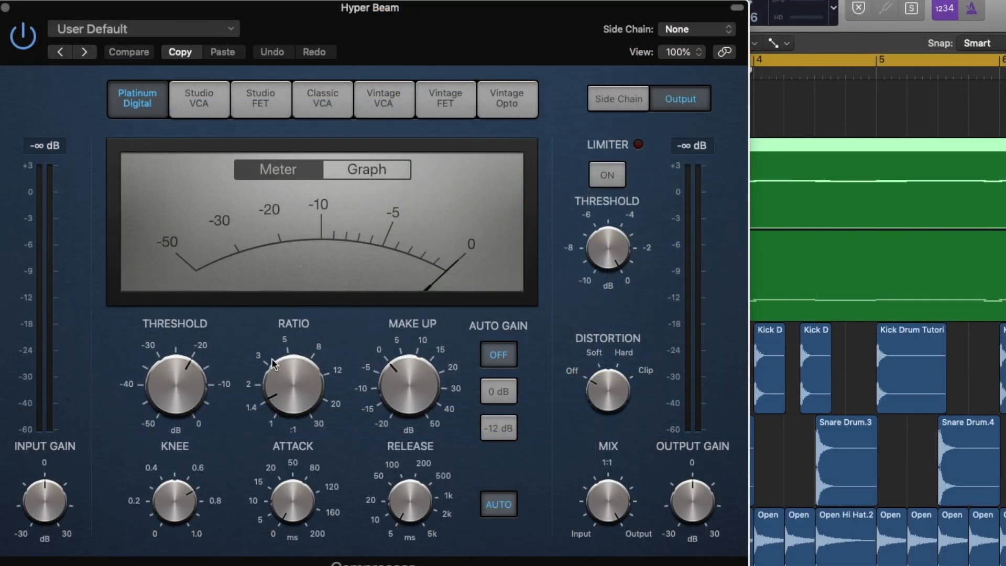
Step: Set the Hyper Beam compressor's attack to 0 ms
mouse_move(266, 406)
mouse_move(287, 507)
drag(281, 486, 285, 563)
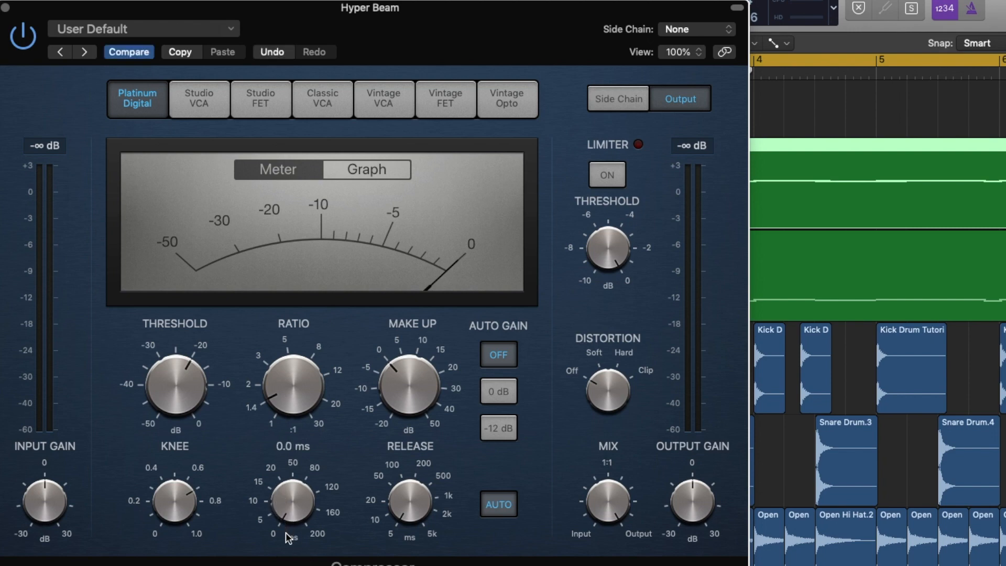
Step: Set the compressor's side chain source to Bus 1, fed by the Kick Drum Tutorial track
mouse_move(402, 503)
click(693, 30)
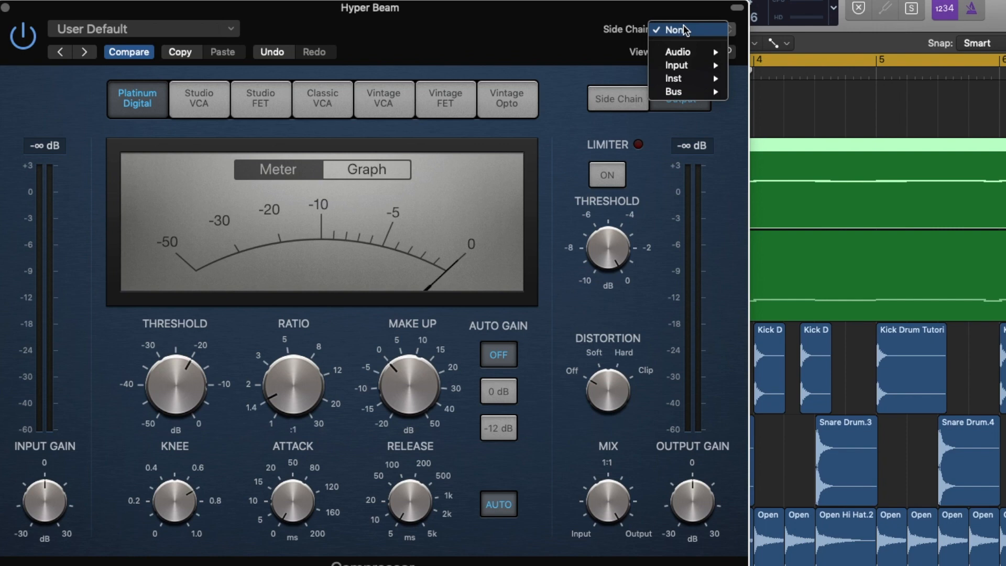
mouse_move(691, 92)
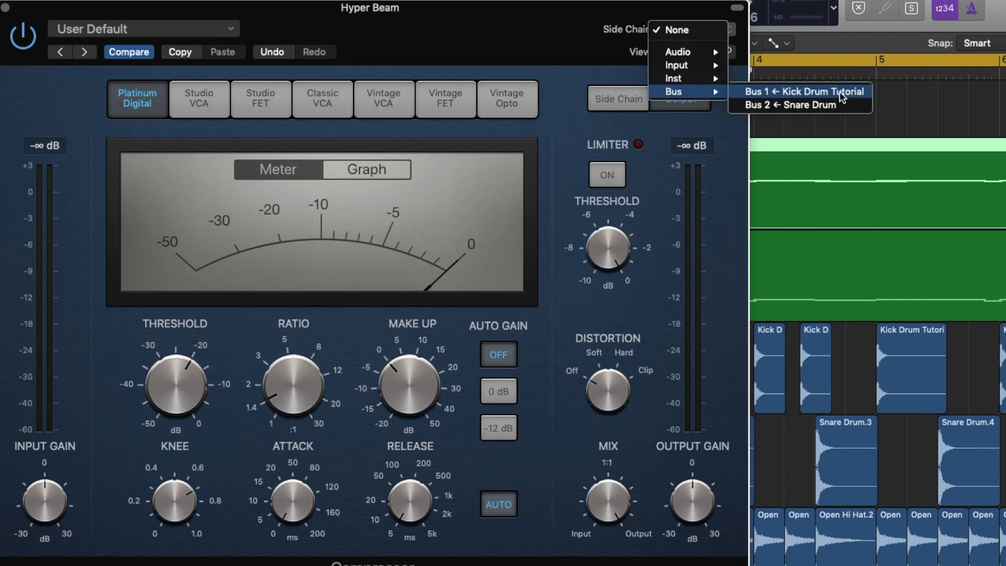
click(826, 92)
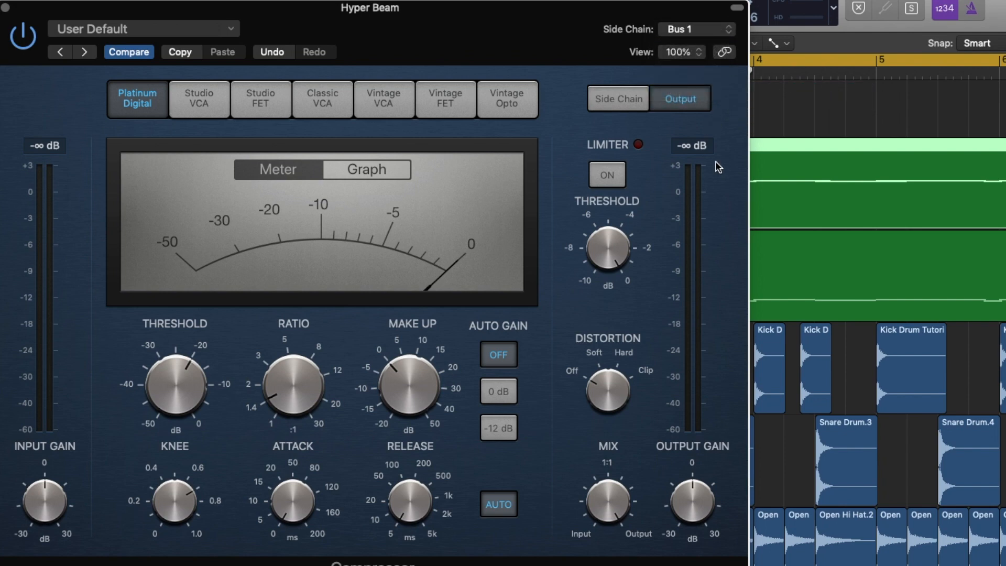
Step: Play the beat and examine the compressor's gain reduction in the Graph view, returning to the Meter view
mouse_move(418, 377)
key(space)
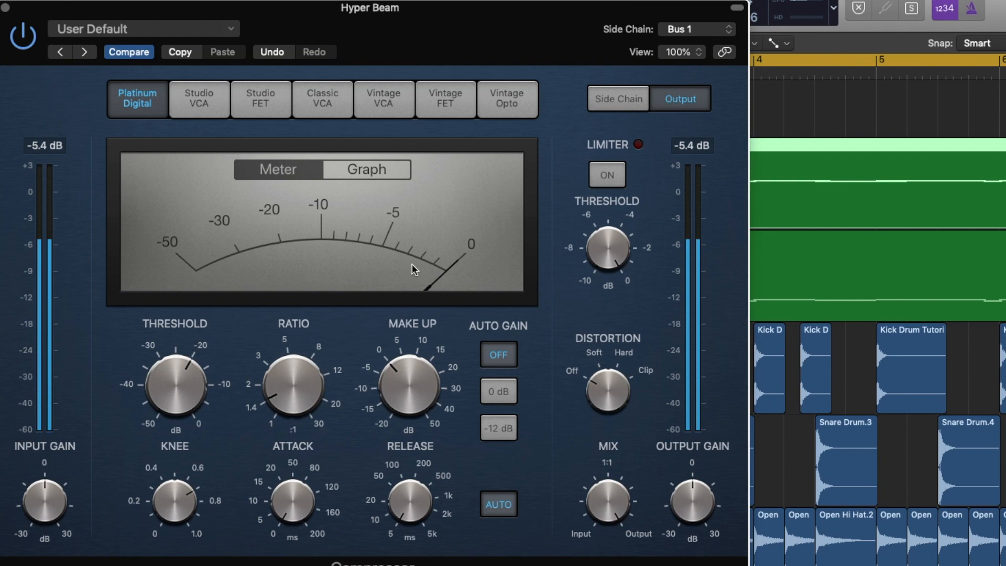
click(378, 172)
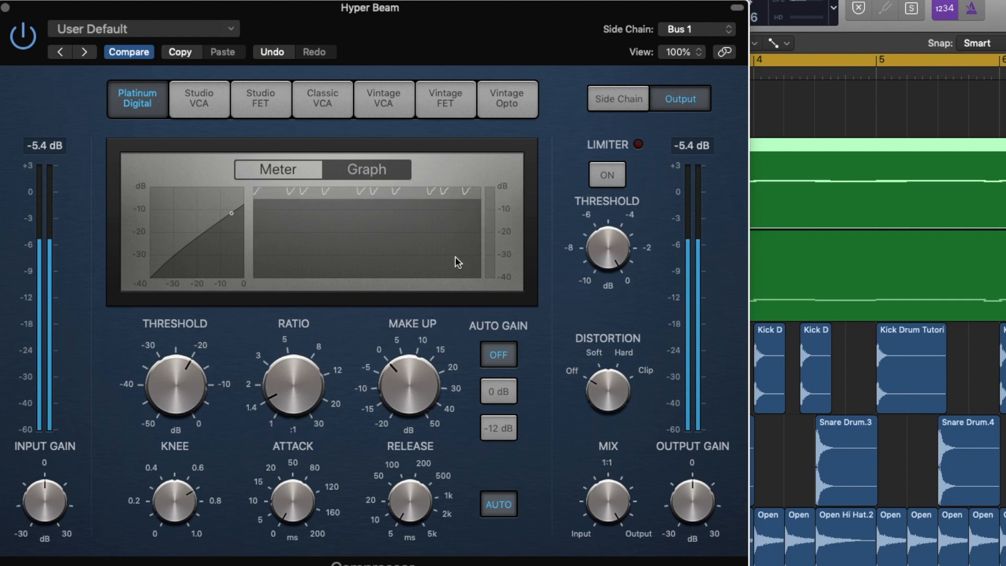
mouse_move(445, 333)
mouse_move(293, 402)
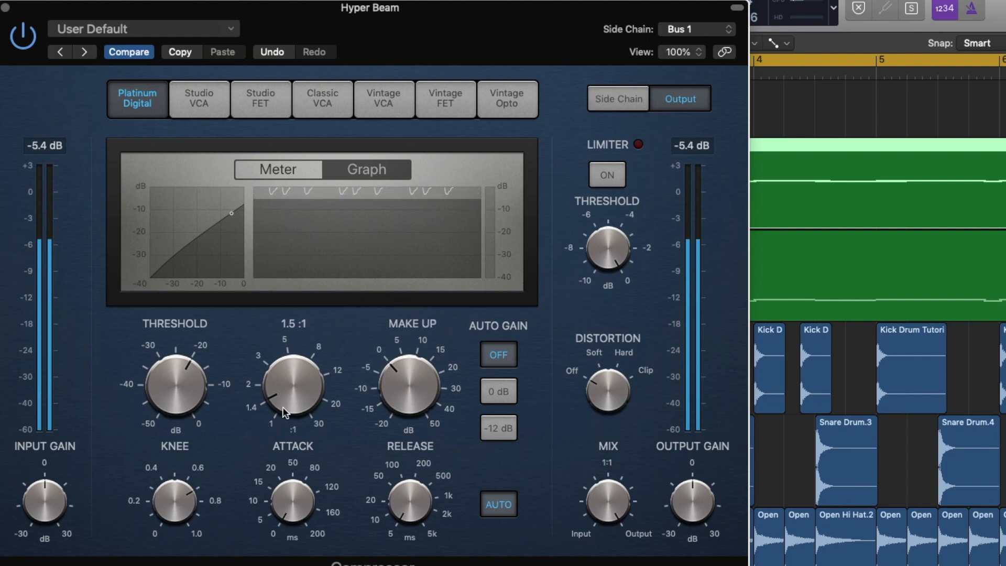
click(275, 167)
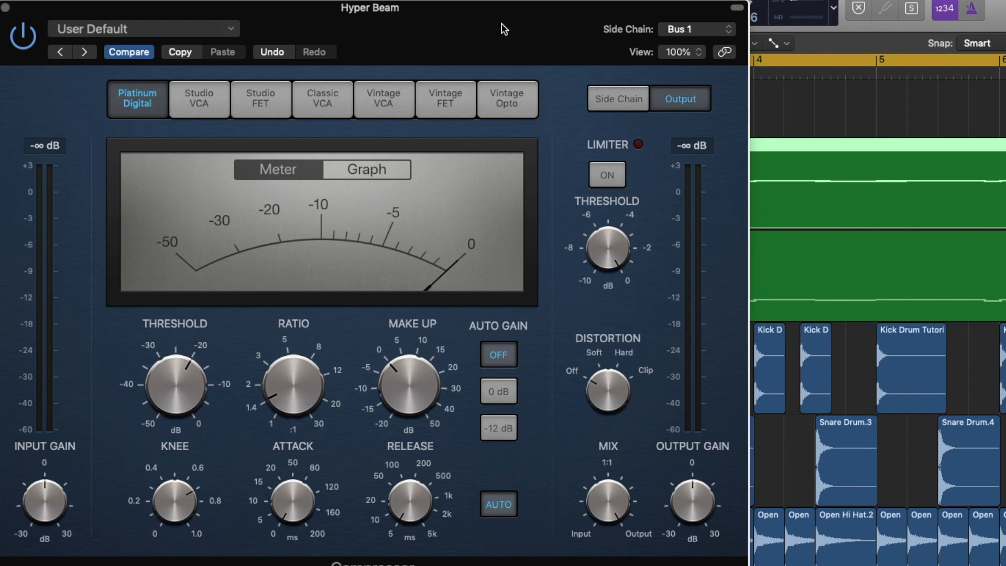
Step: Adjust the compressor's ratio and threshold during playback to shape how the kick ducks the Hyper Beam bass
key(space)
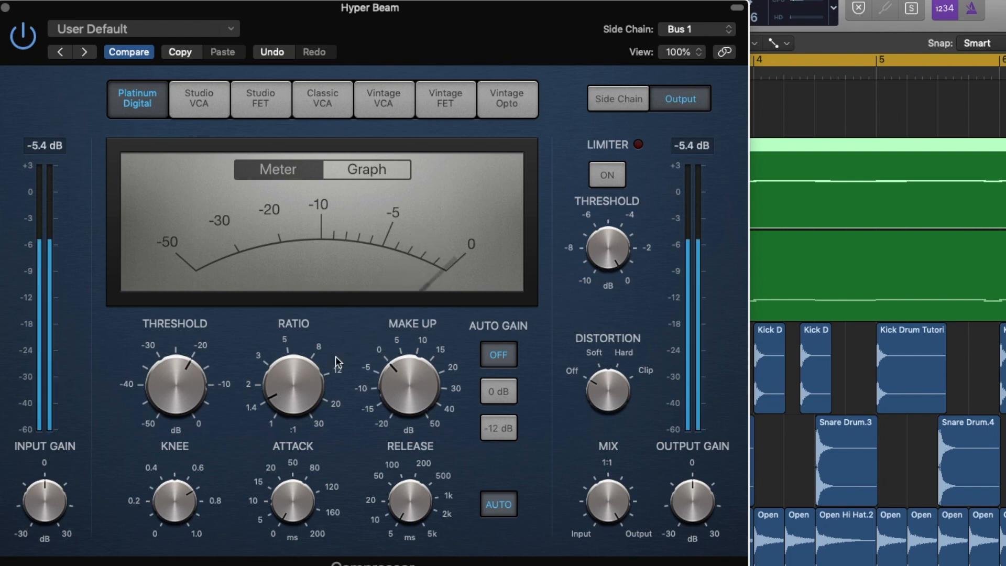
mouse_move(267, 370)
mouse_down()
mouse_move(265, 340)
mouse_move(272, 369)
mouse_up()
mouse_move(168, 404)
drag(168, 399, 168, 390)
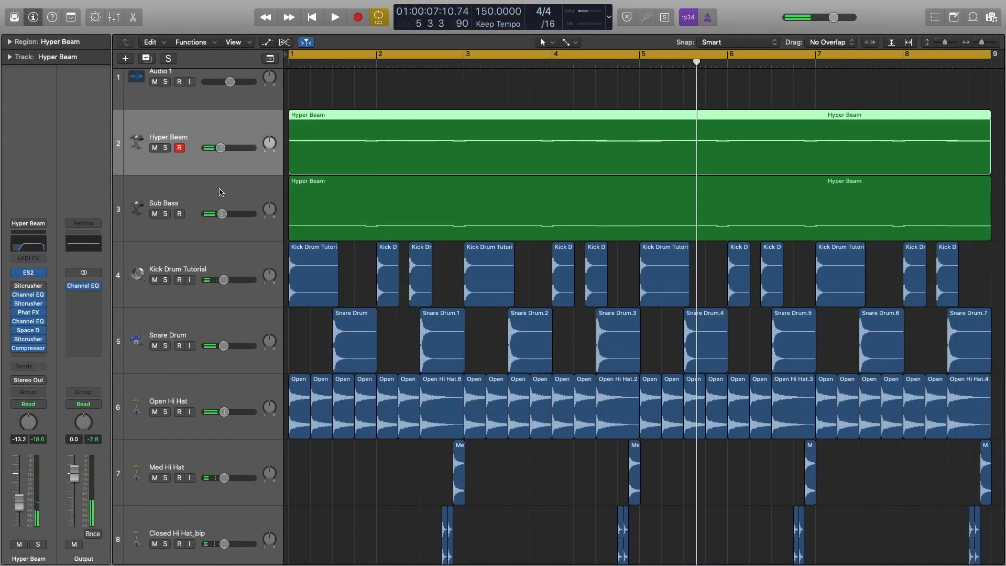
Step: Solo the Hyper Beam and Kick Drum Tutorial tracks, play them together to check the ducking, and clear all solos
click(165, 148)
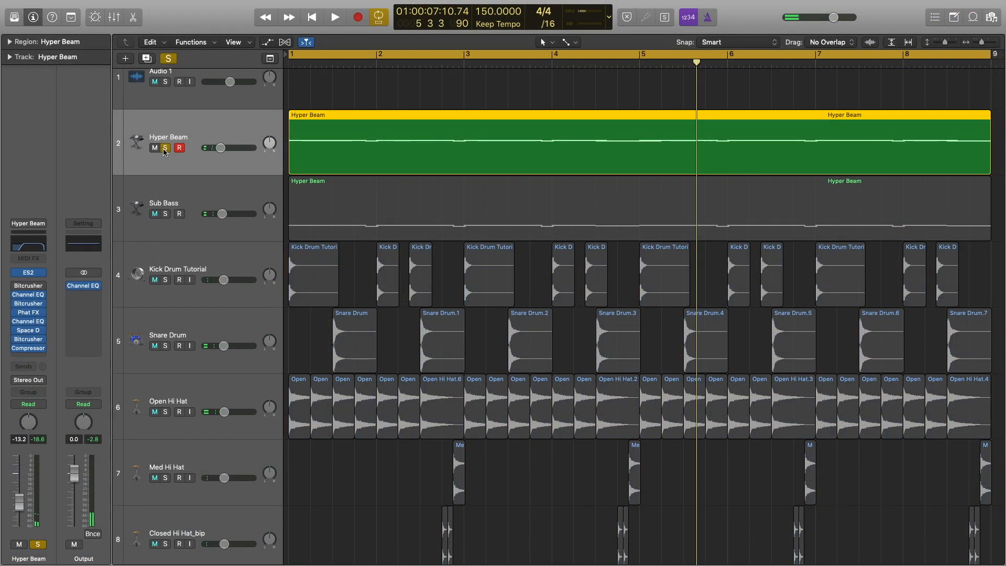
click(166, 281)
key(space)
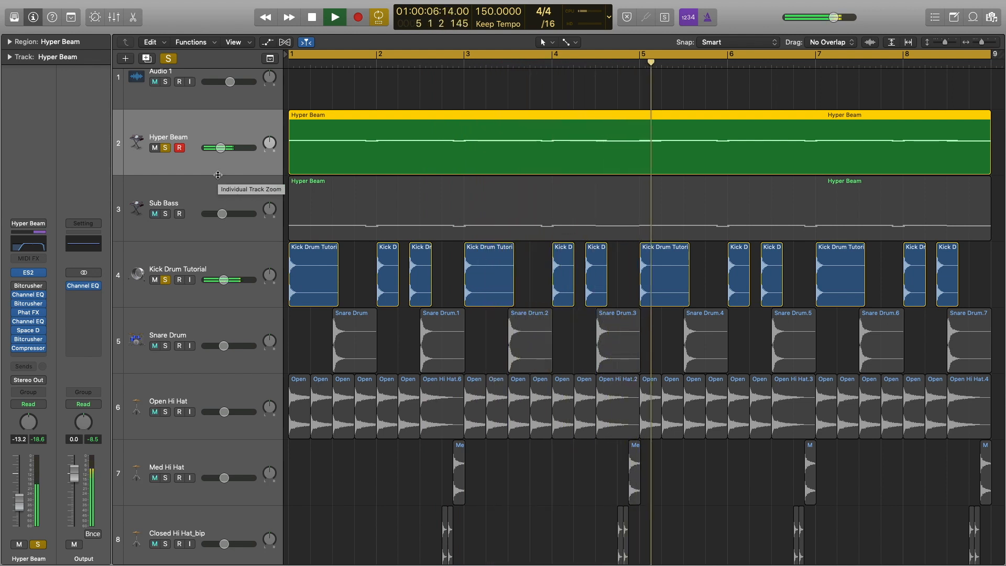
key(space)
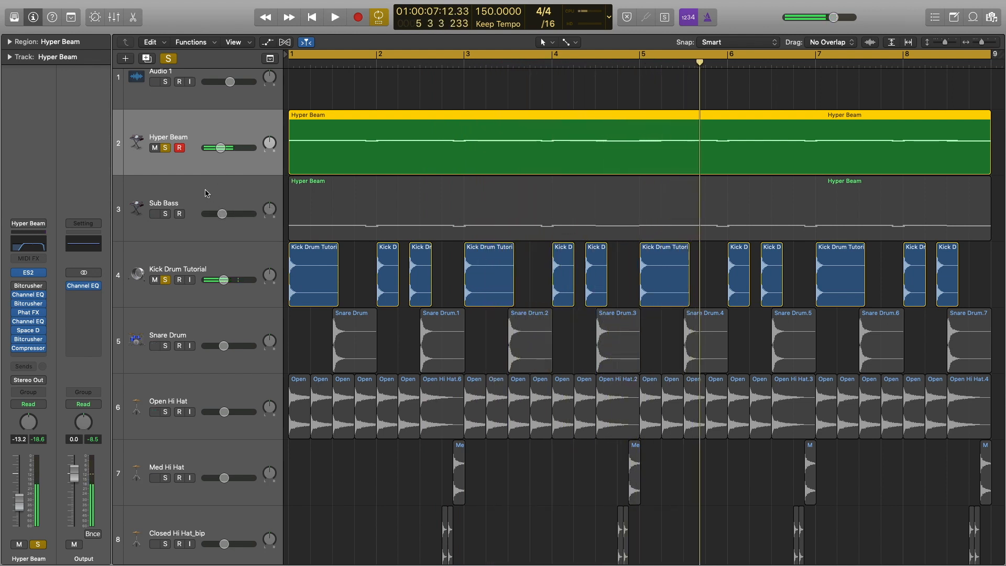
click(168, 59)
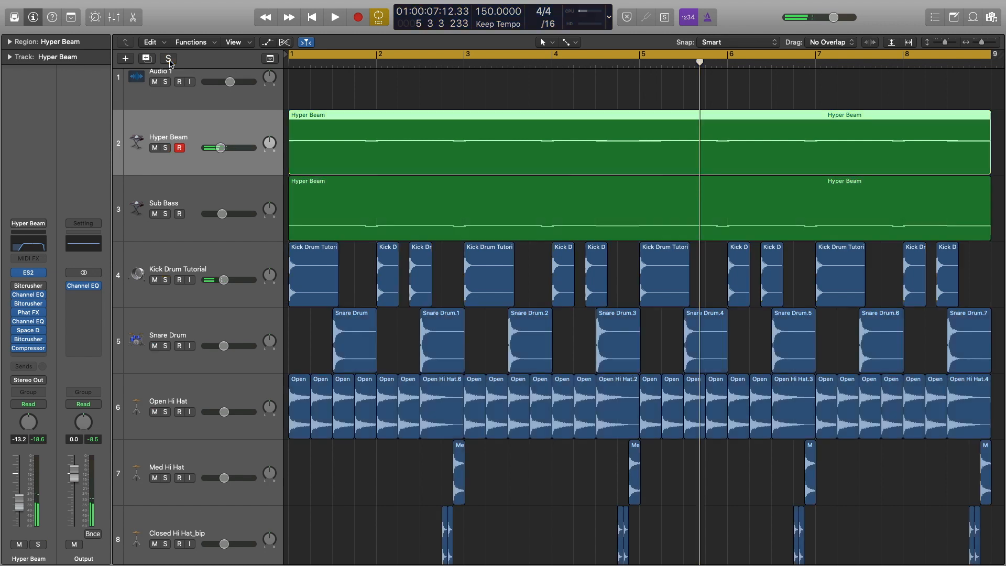
Step: Check the Snare Drum track's Bus 2 send and set the second Hyper Beam compressor's side chain to Bus 2, fed by Snare Drum
click(224, 324)
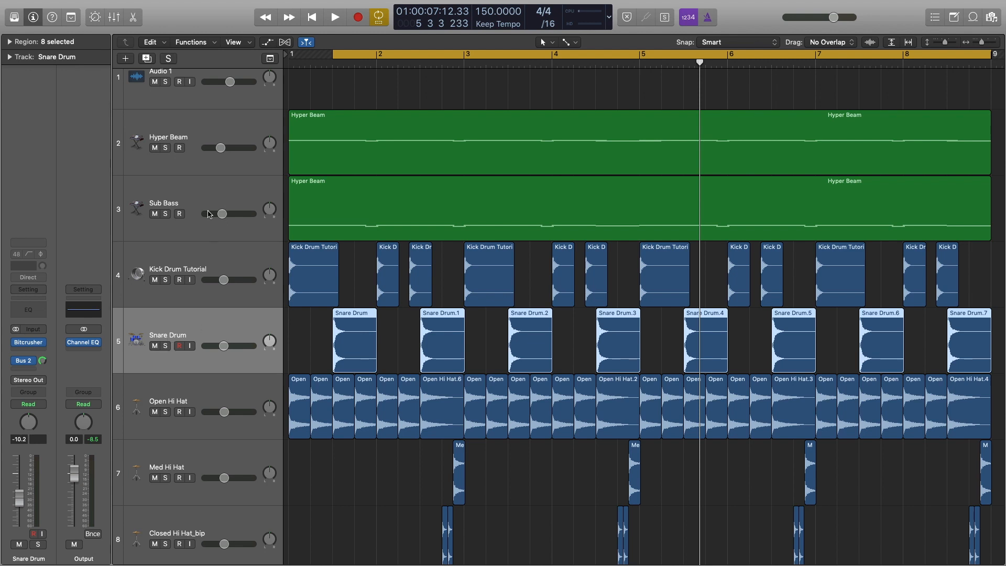
click(194, 137)
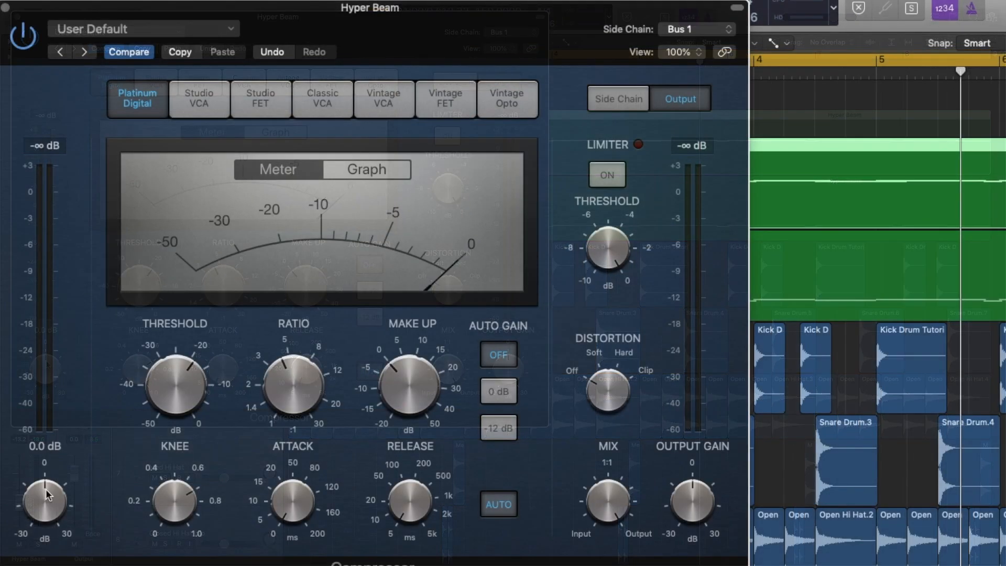
click(703, 29)
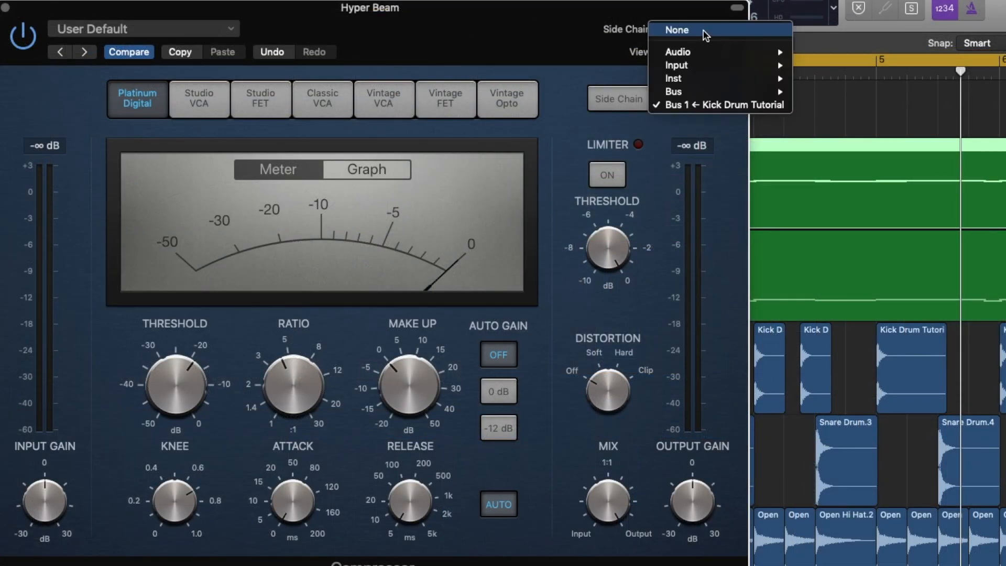
mouse_move(695, 92)
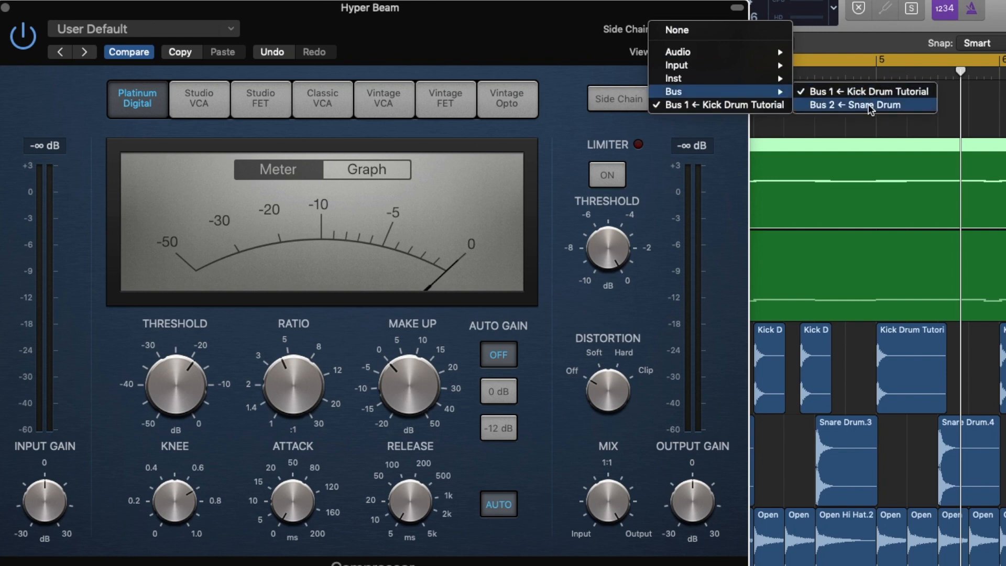
click(869, 108)
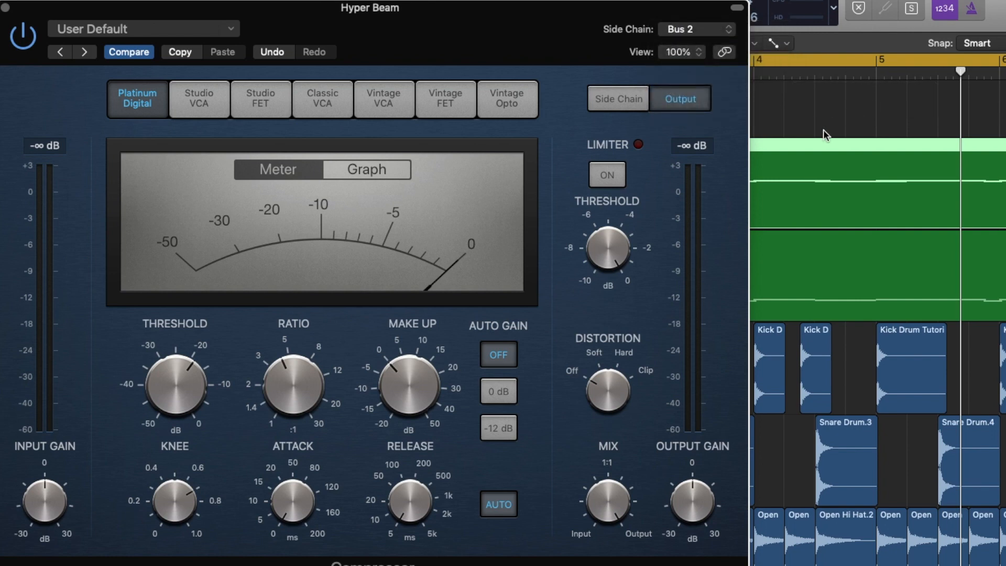
Step: Play the beat and lower the threshold of the snare-driven compressor on the Hyper Beam track
mouse_move(291, 375)
key(space)
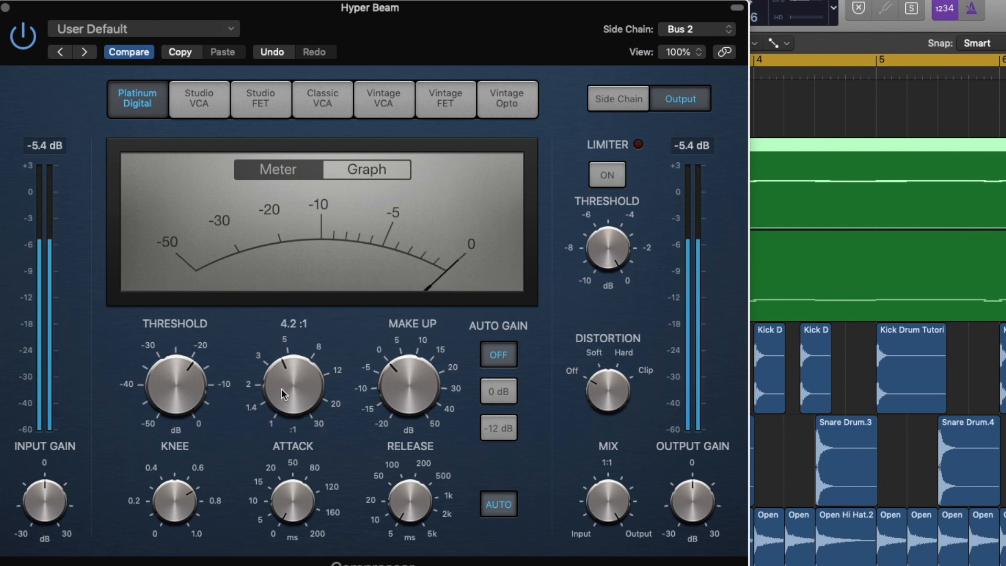
mouse_move(194, 399)
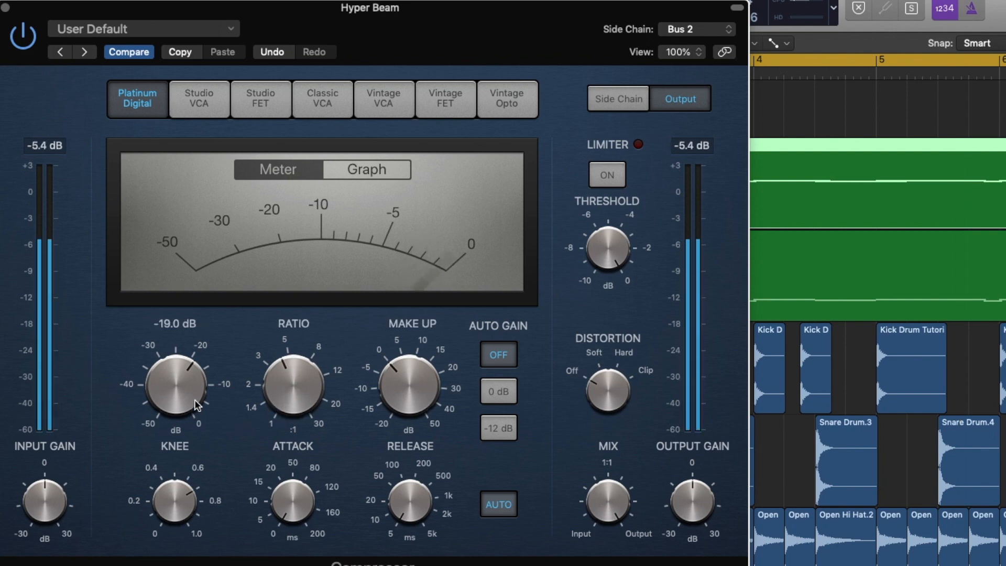
drag(183, 386, 181, 398)
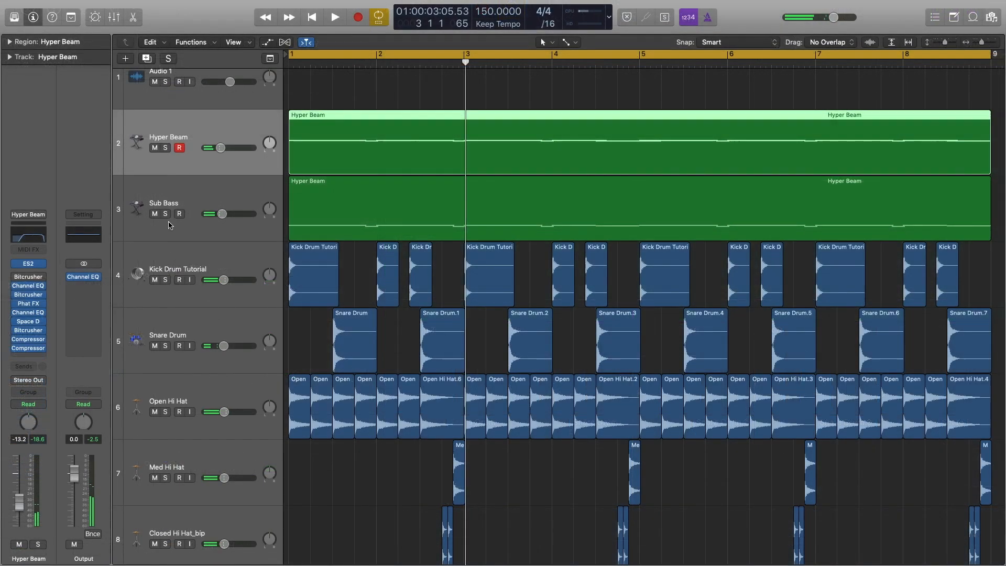
Step: Copy both side-chained compressors from the Hyper Beam channel to the Sub Bass channel in the mixer, below its Channel EQ
click(206, 197)
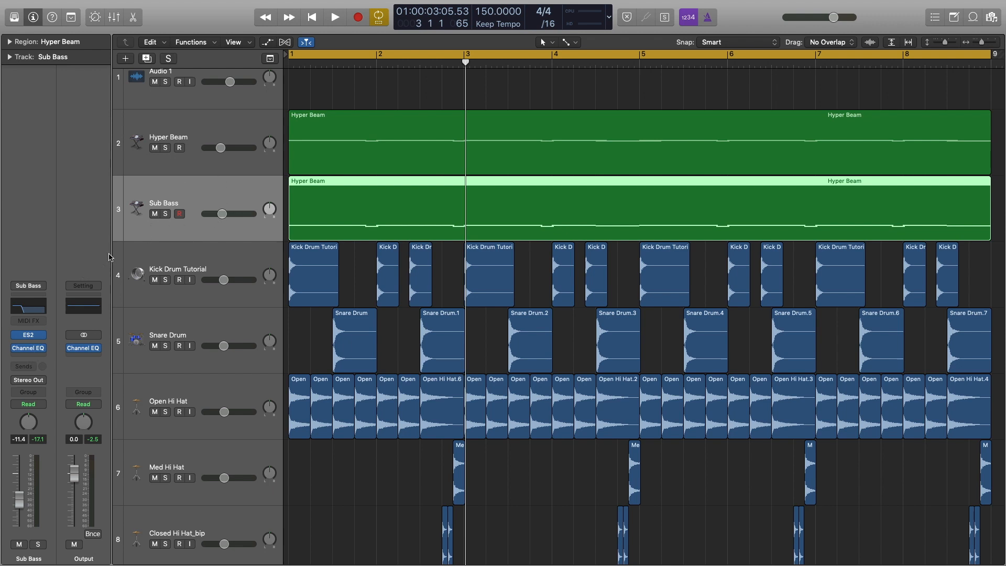
key(x)
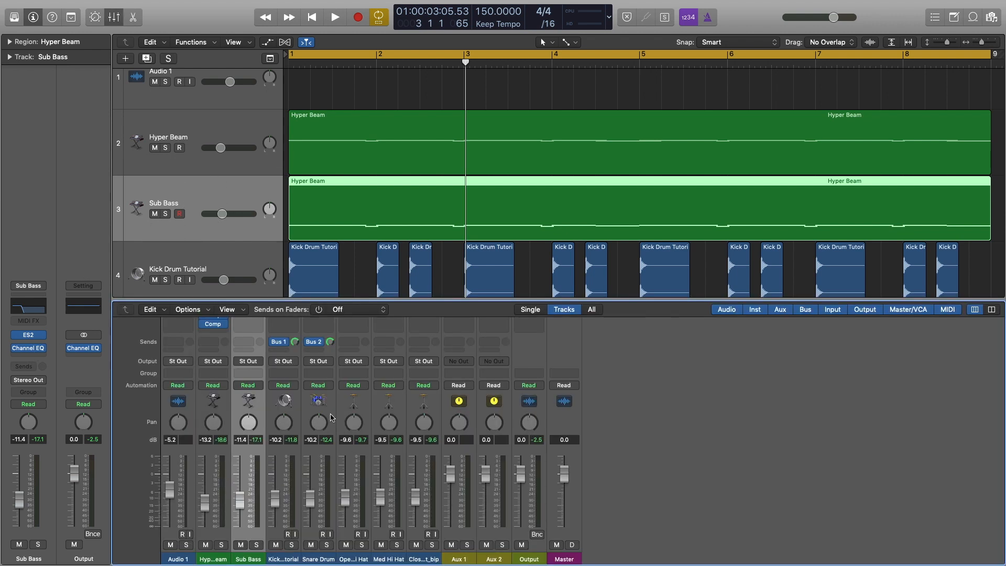
scroll(330, 418, up, 10)
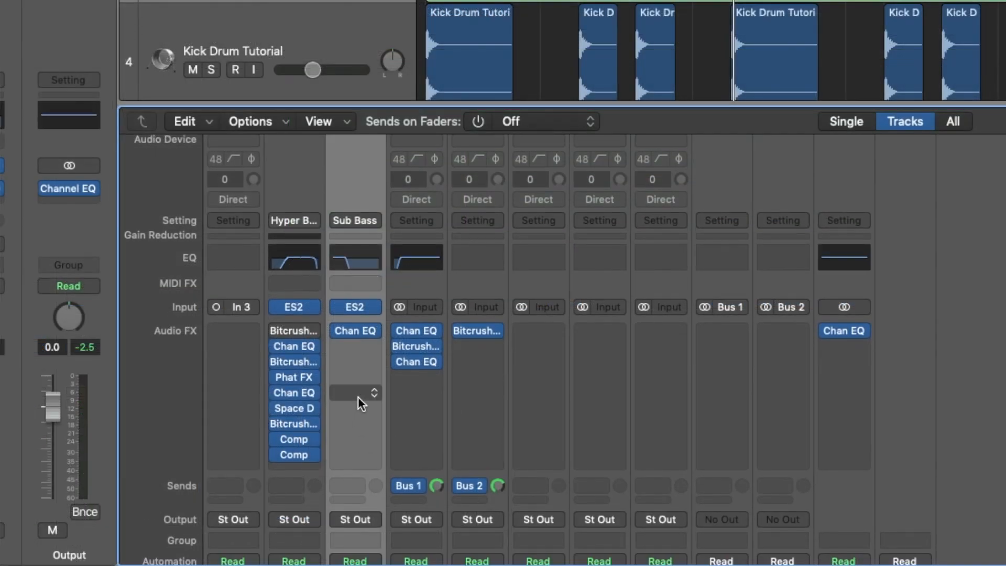
mouse_move(292, 440)
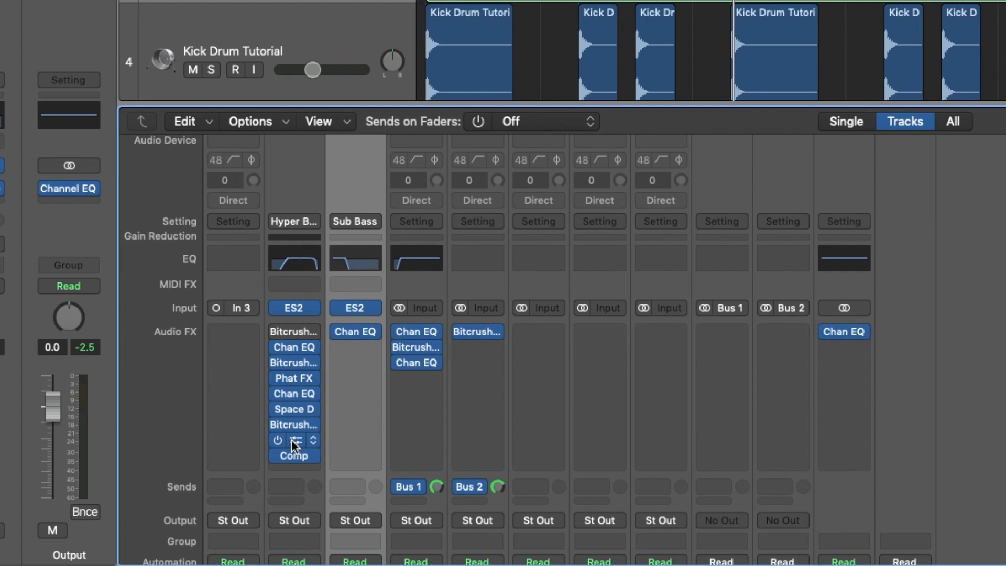
drag(292, 439, 355, 346)
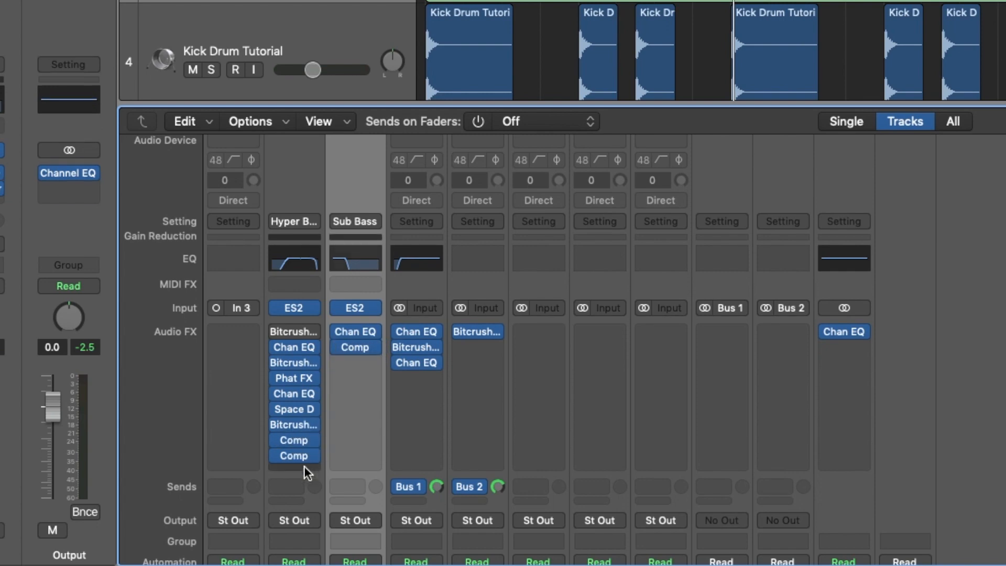
drag(293, 455, 361, 364)
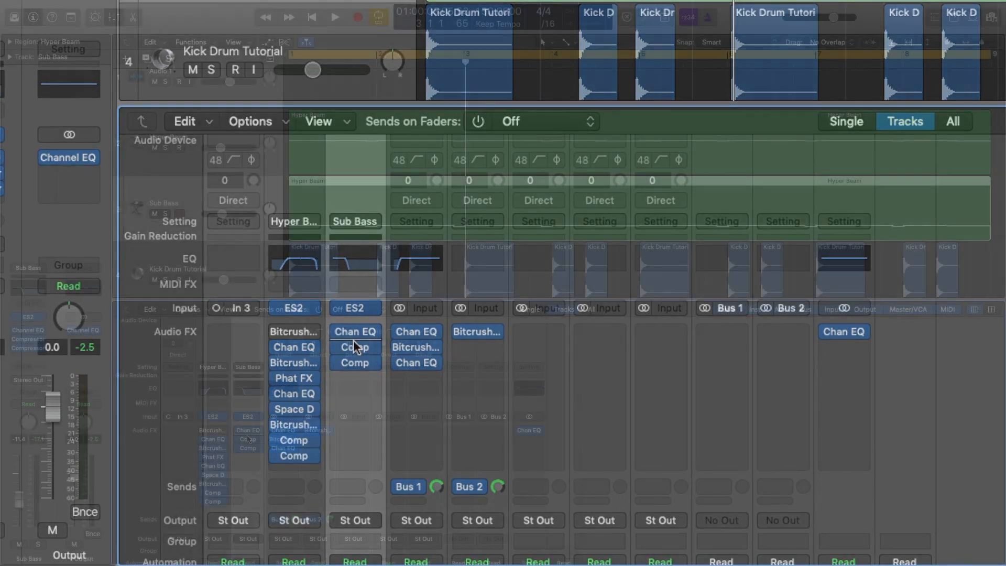
Step: Inspect both copied Sub Bass compressors during playback to check their side chain sources and gain reduction, then stop playback
click(248, 442)
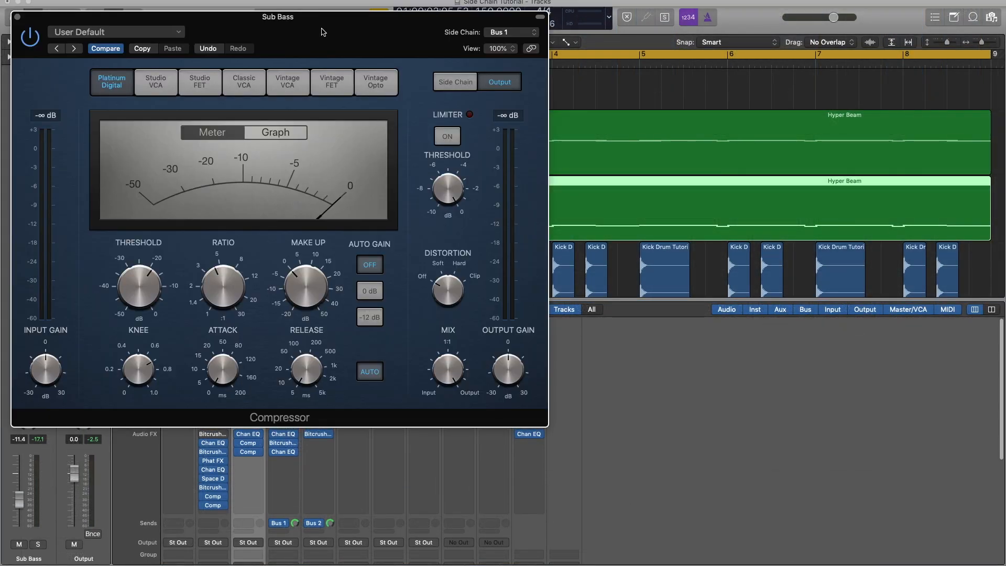
drag(364, 31, 350, 34)
key(space)
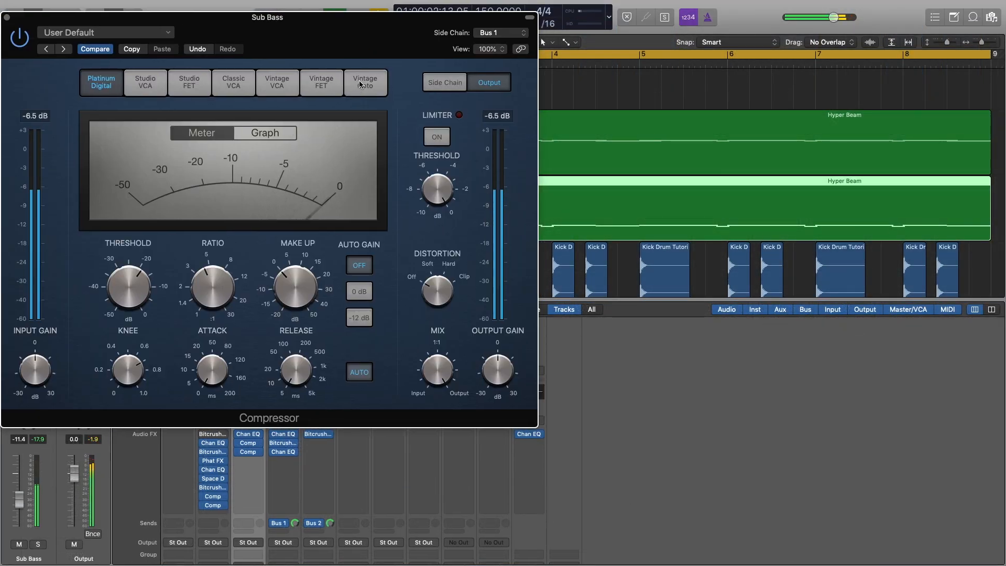
click(7, 19)
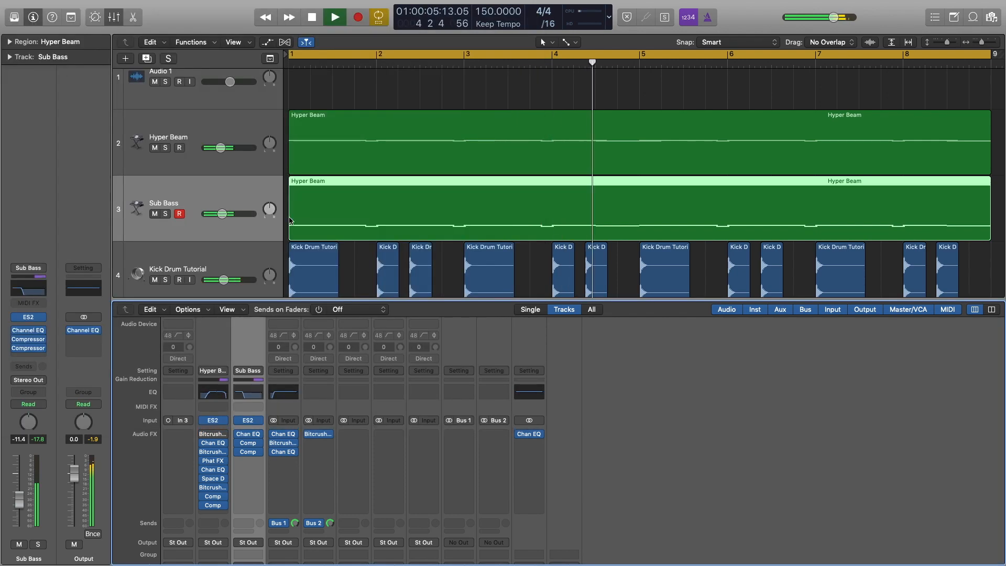
click(249, 450)
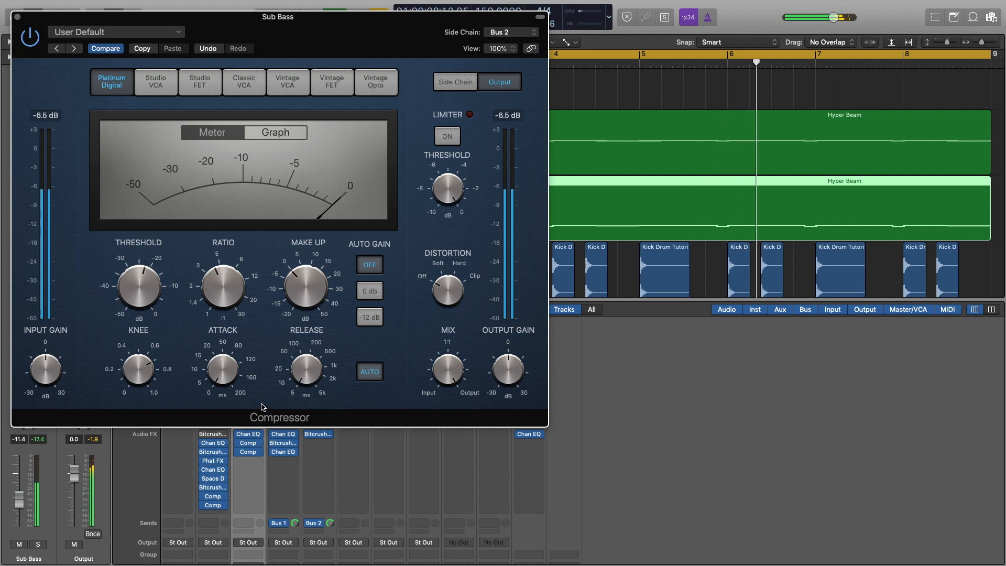
click(16, 19)
key(space)
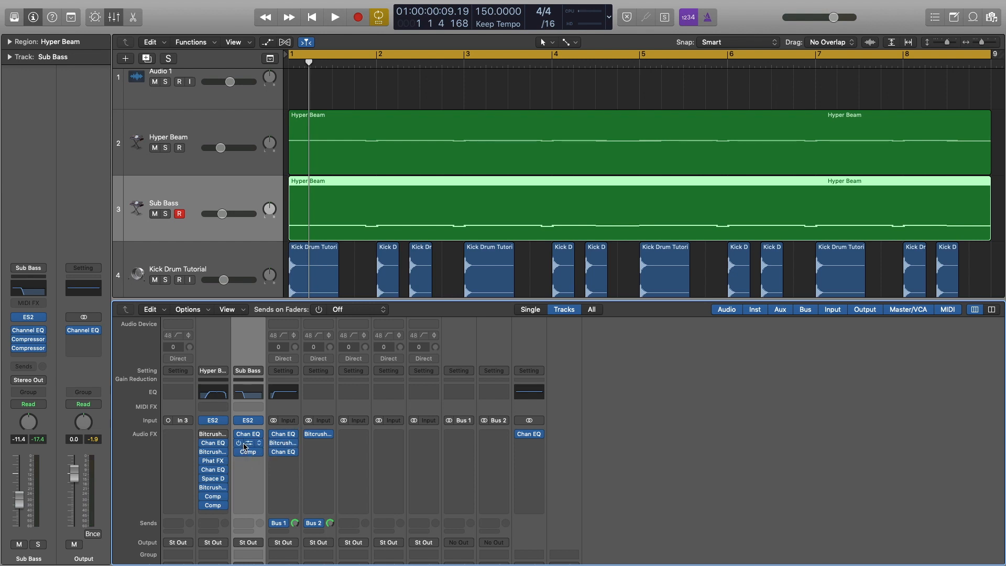
Step: Compare the beat with all Hyper Beam and Sub Bass compressors bypassed and re-enabled, and hide the mixer
drag(240, 443, 240, 451)
drag(203, 496, 203, 505)
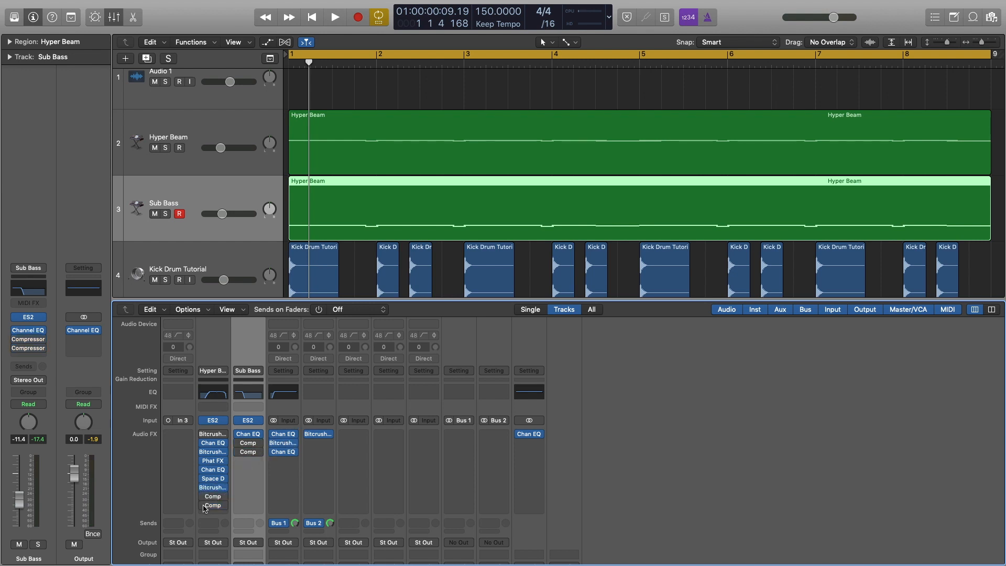
key(space)
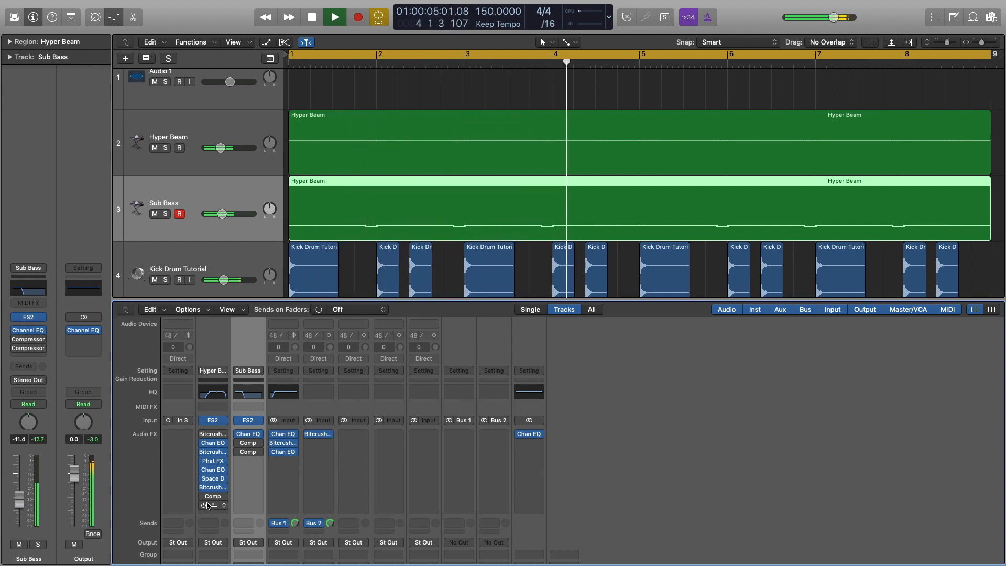
key(space)
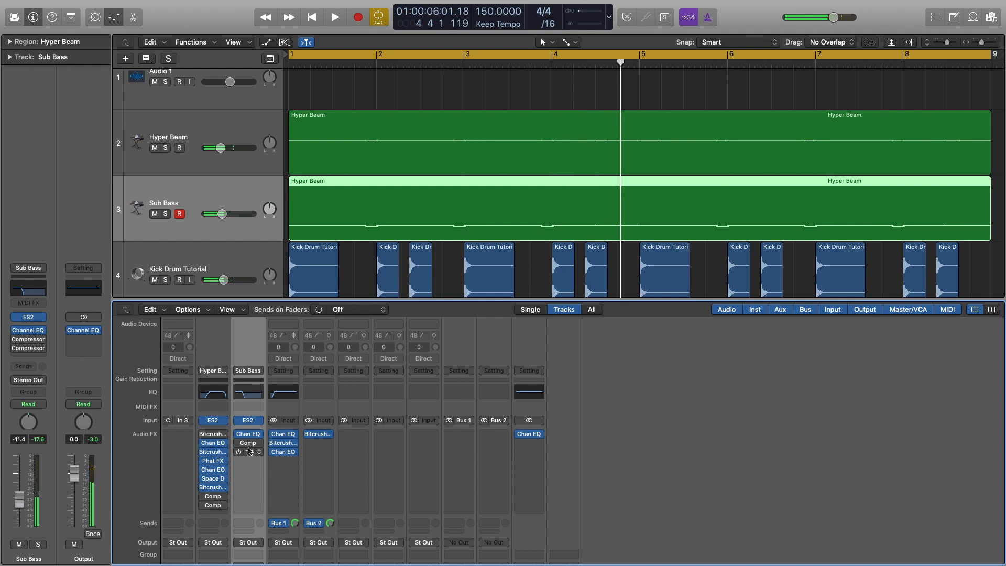
drag(203, 496, 203, 505)
drag(237, 443, 237, 452)
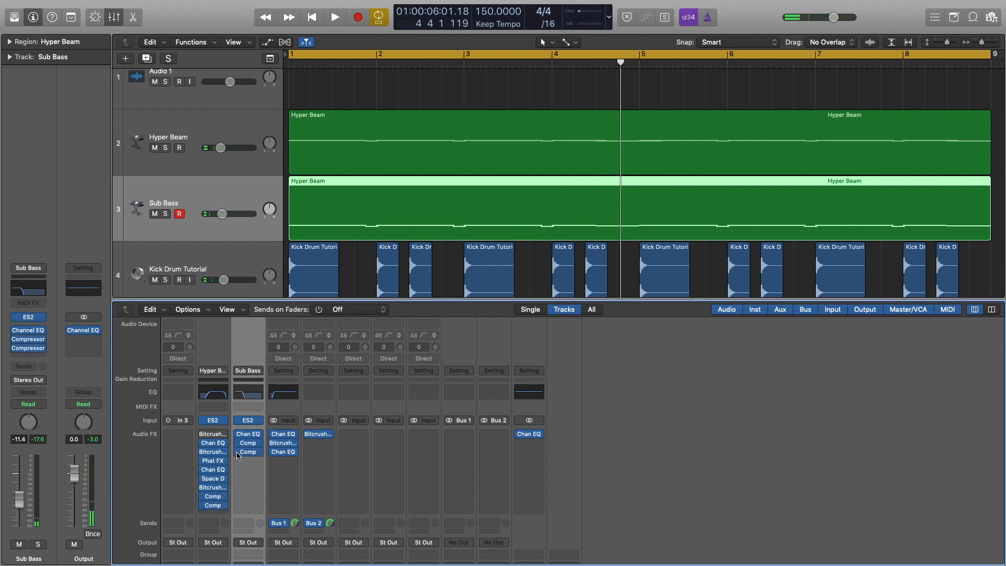
key(space)
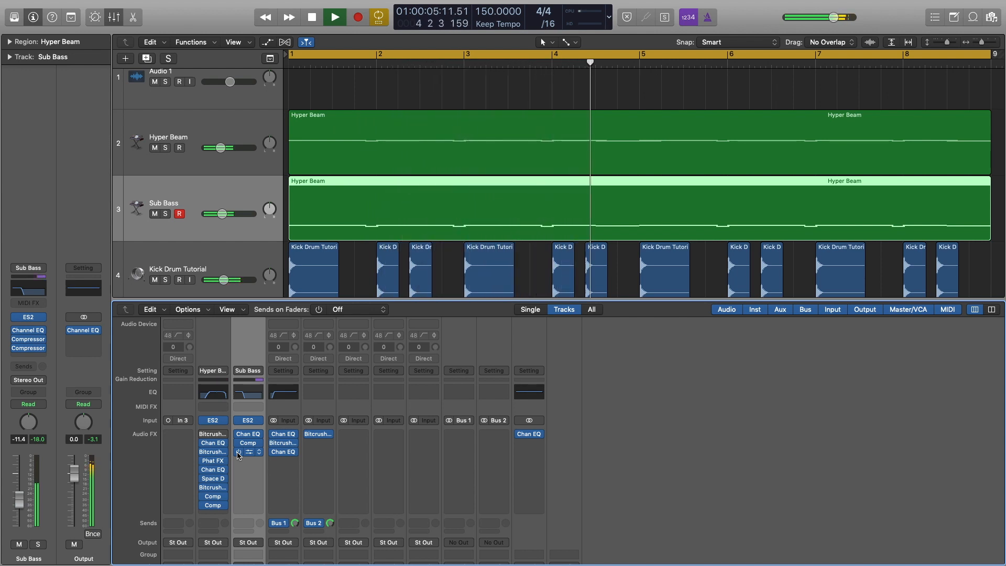
key(space)
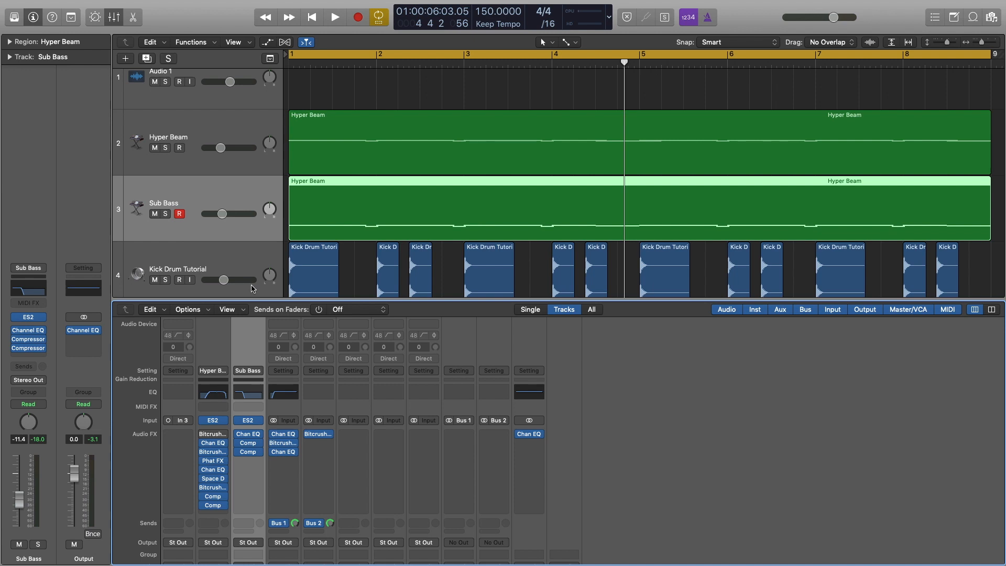
key(x)
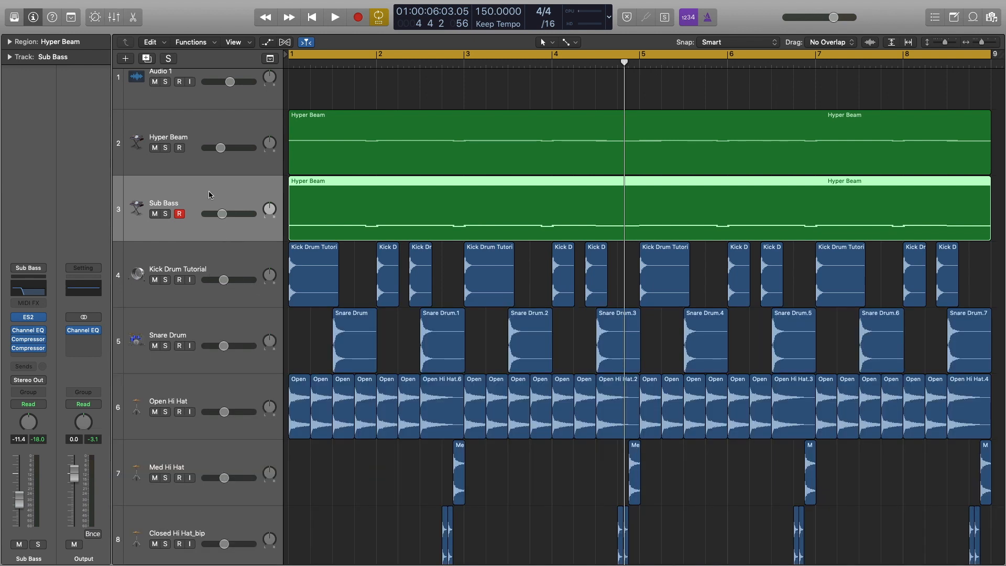
Step: Remove the Bus 1 send from the Kick Drum Tutorial track and the Bus 2 send from the Snare Drum track
click(229, 265)
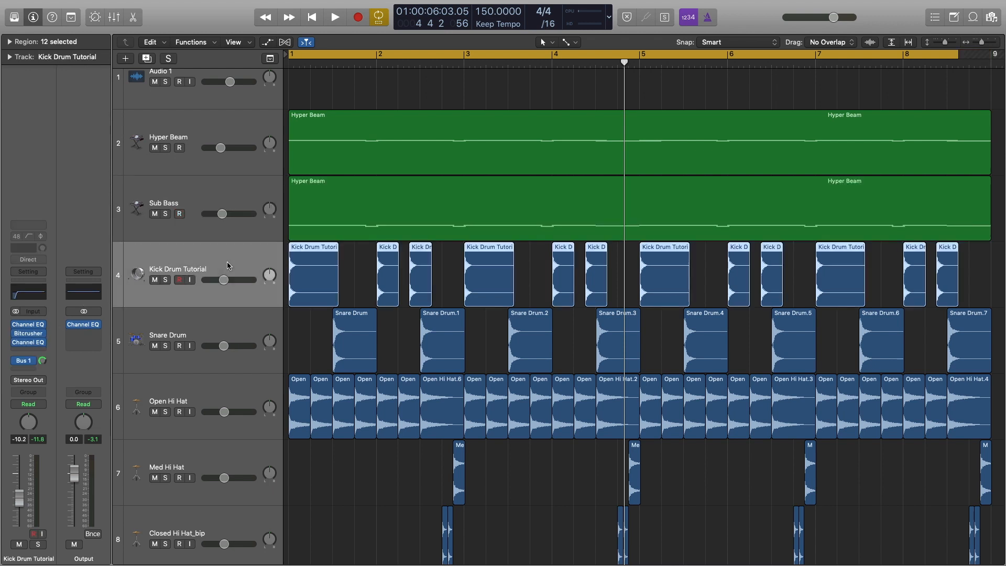
click(33, 362)
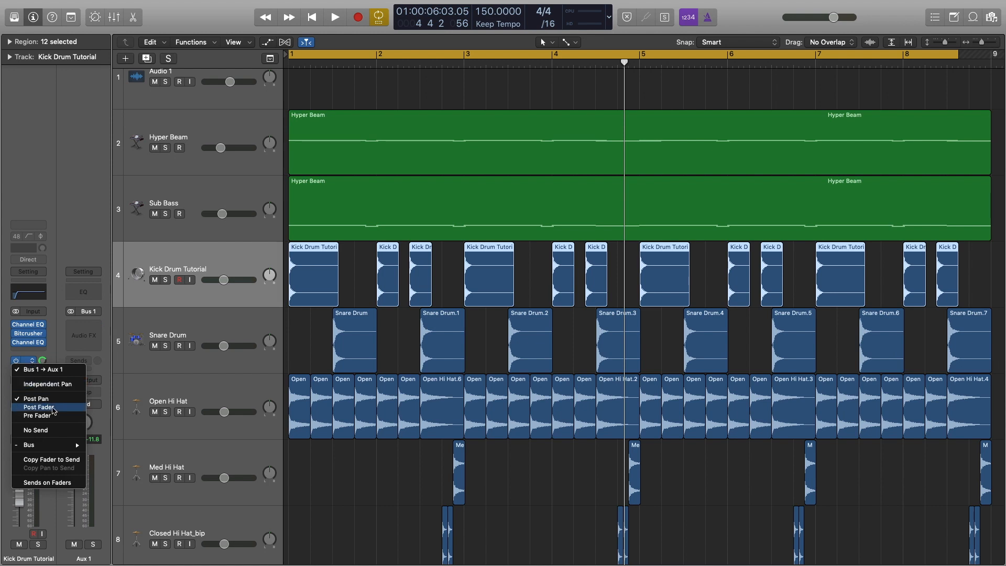
click(45, 430)
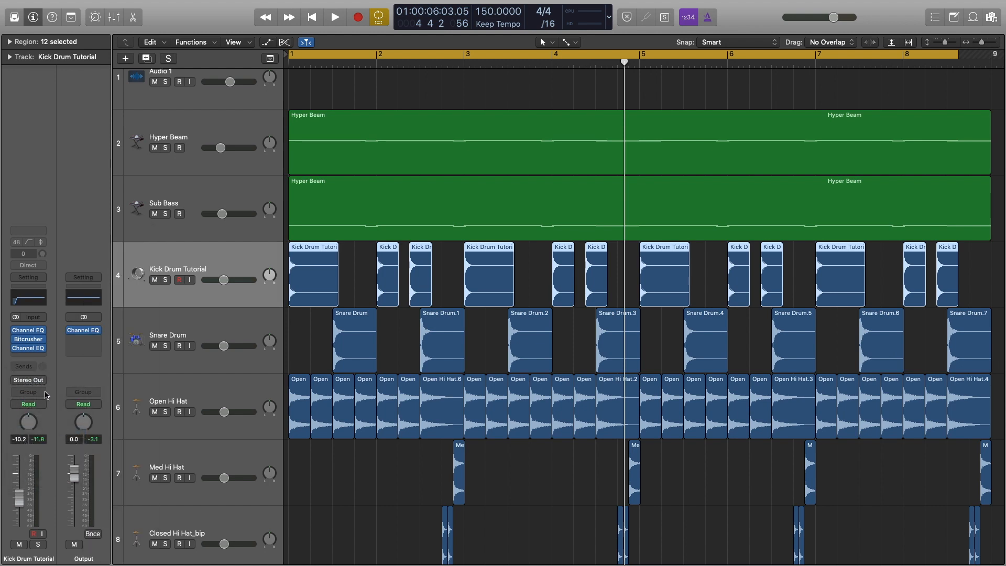
click(199, 319)
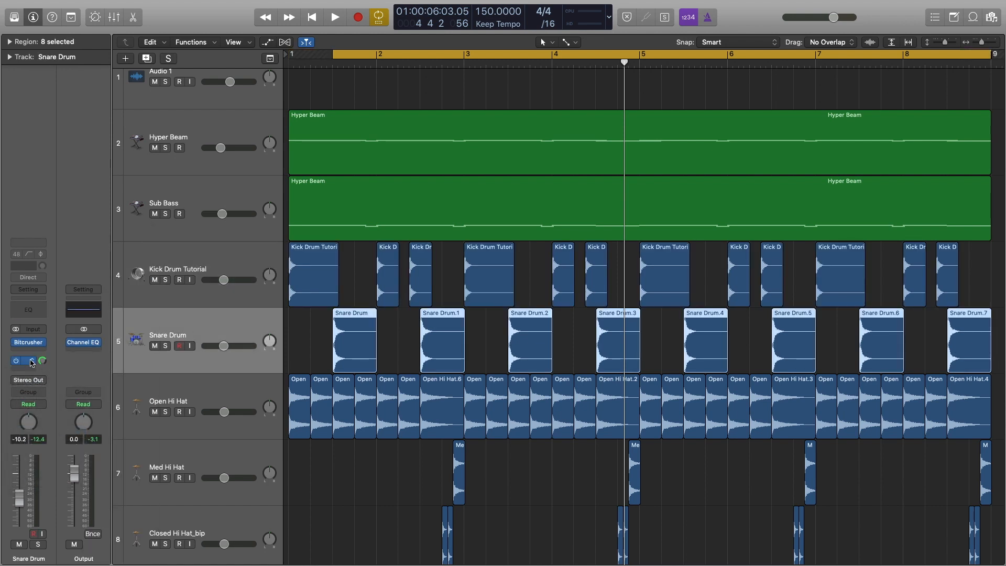
click(33, 363)
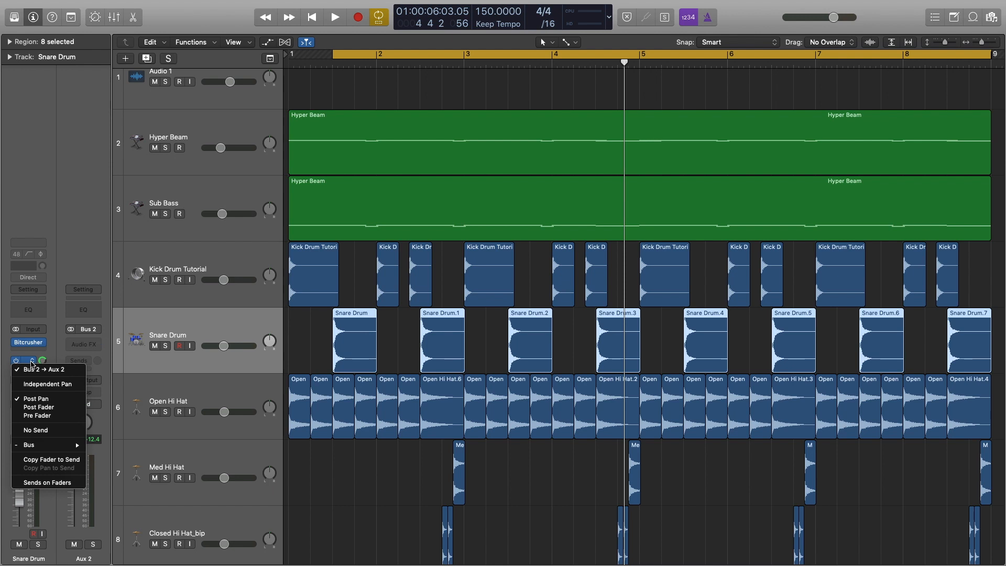
click(43, 431)
click(206, 269)
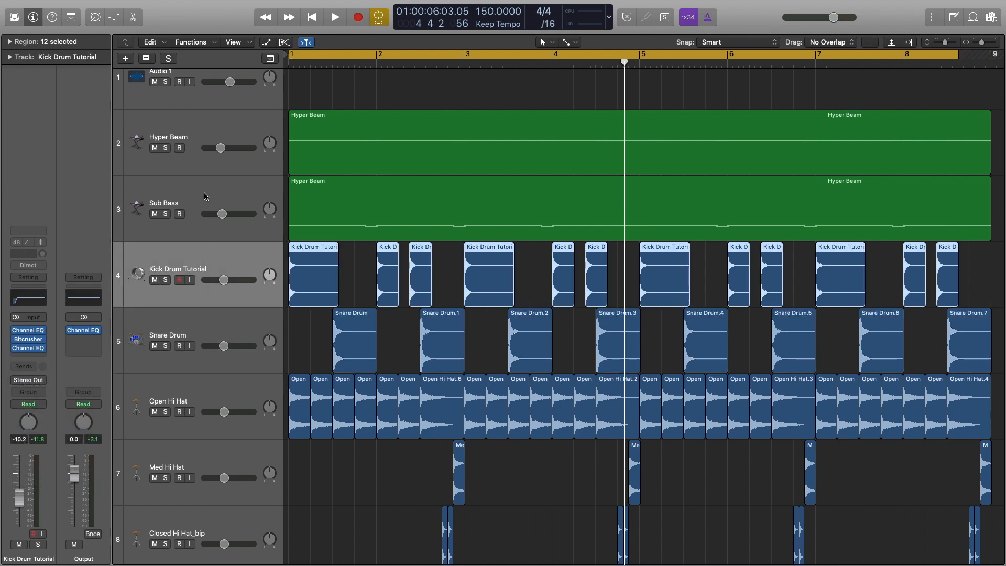
Step: Set the side chain of the first Hyper Beam compressor to Kick Drum Tutorial (Audio 2)
click(199, 135)
click(31, 344)
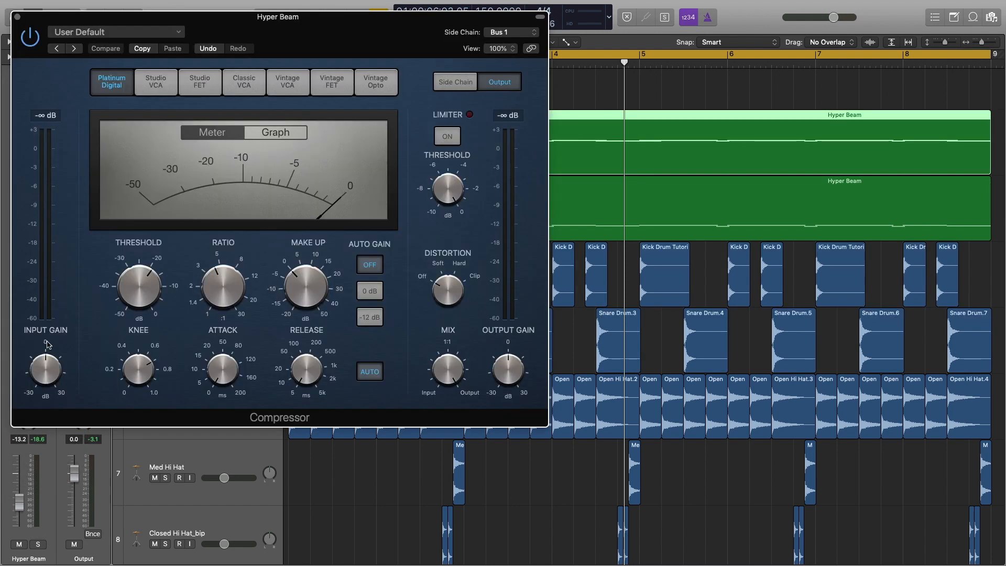
click(501, 32)
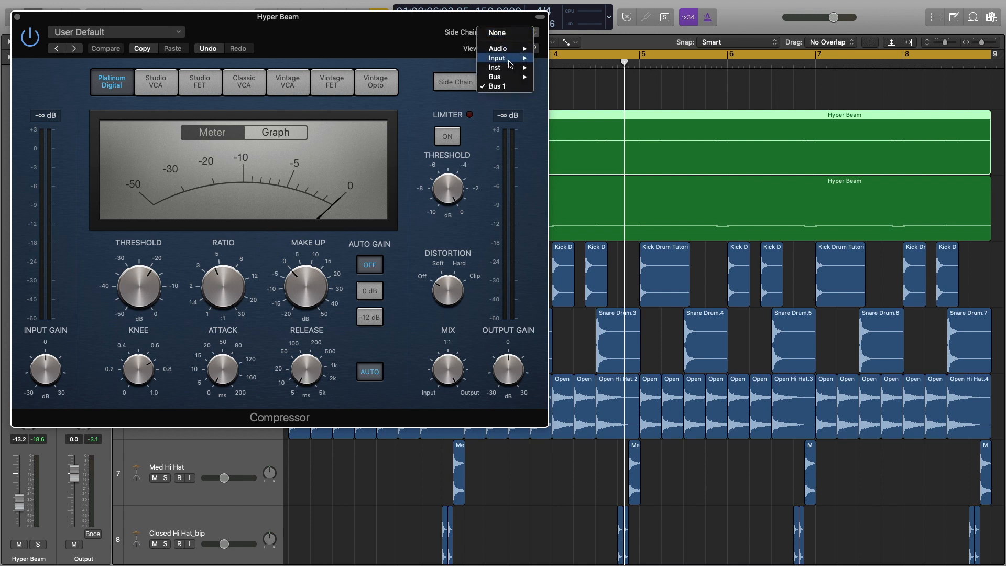
mouse_move(511, 64)
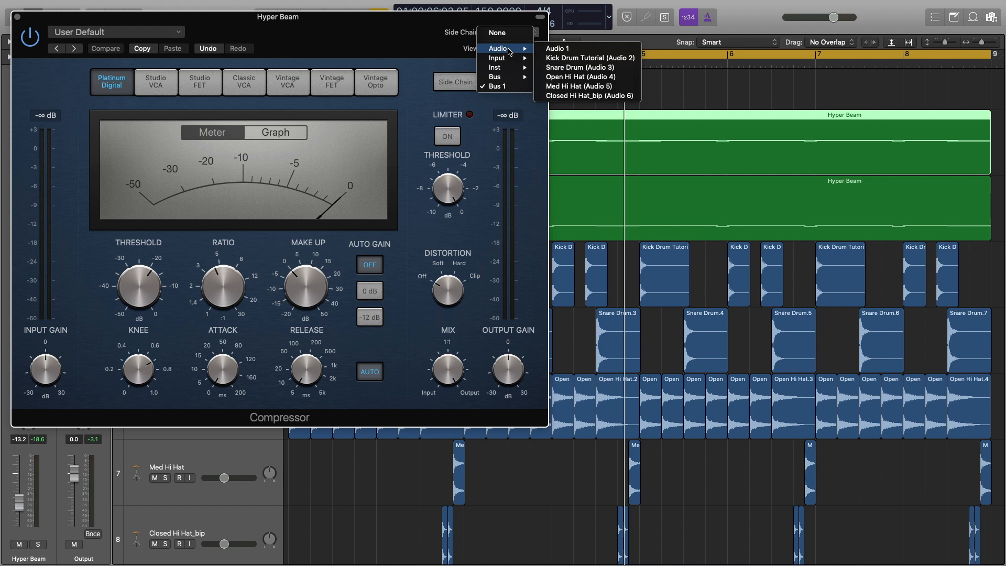
click(602, 61)
click(18, 18)
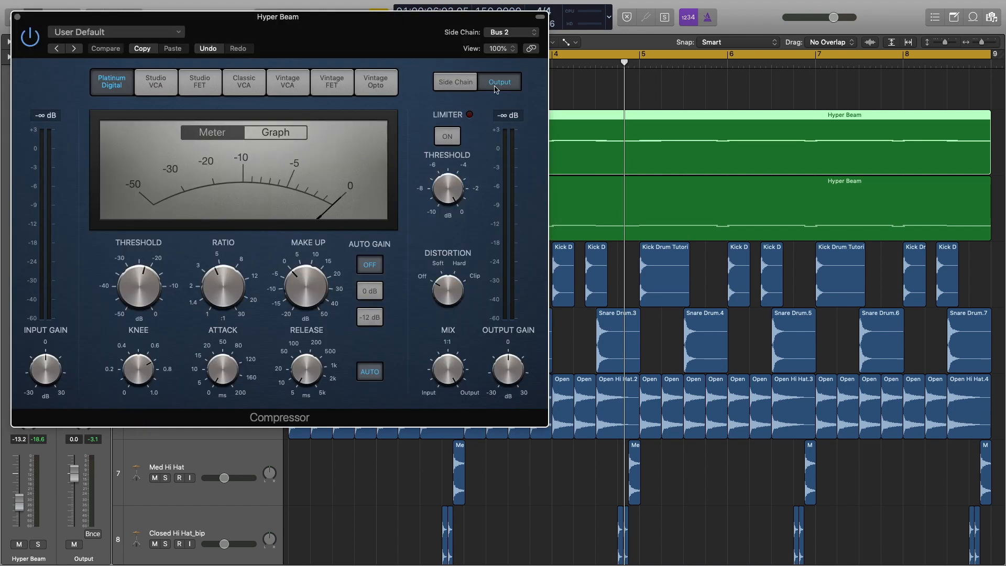
Step: Set the side chain of the second Hyper Beam compressor to Snare Drum (Audio 3) and play the beat
click(518, 34)
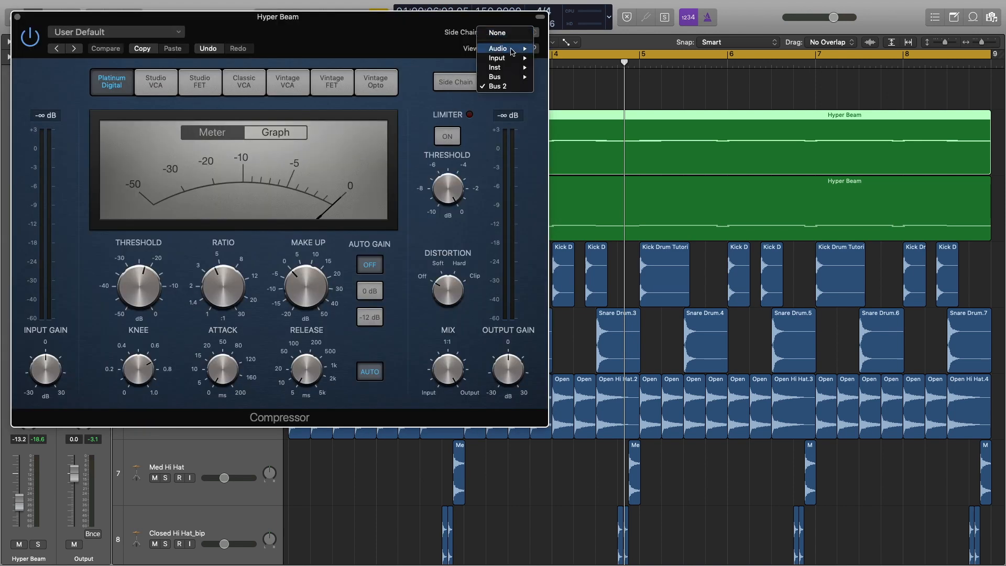
mouse_move(512, 50)
click(581, 72)
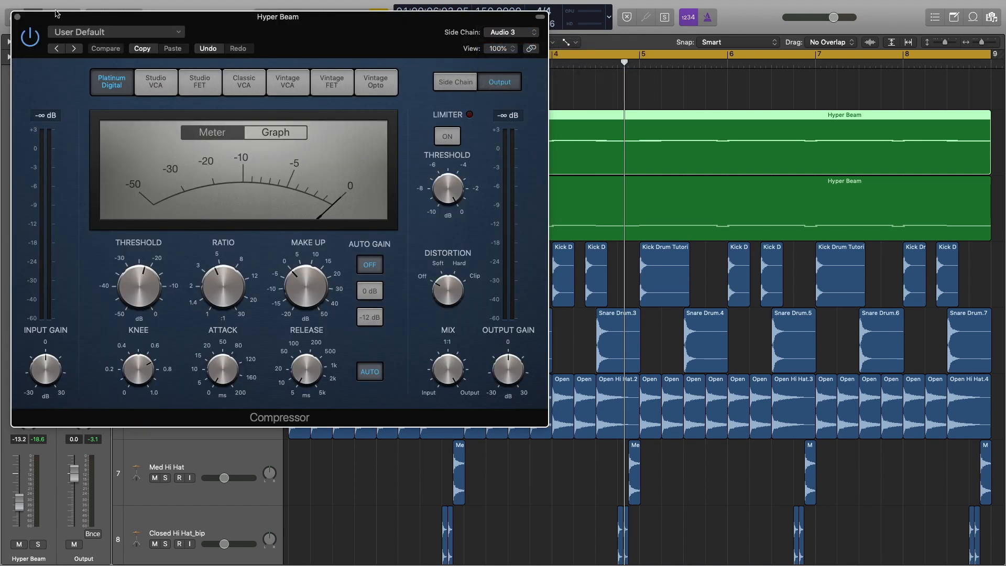
key(space)
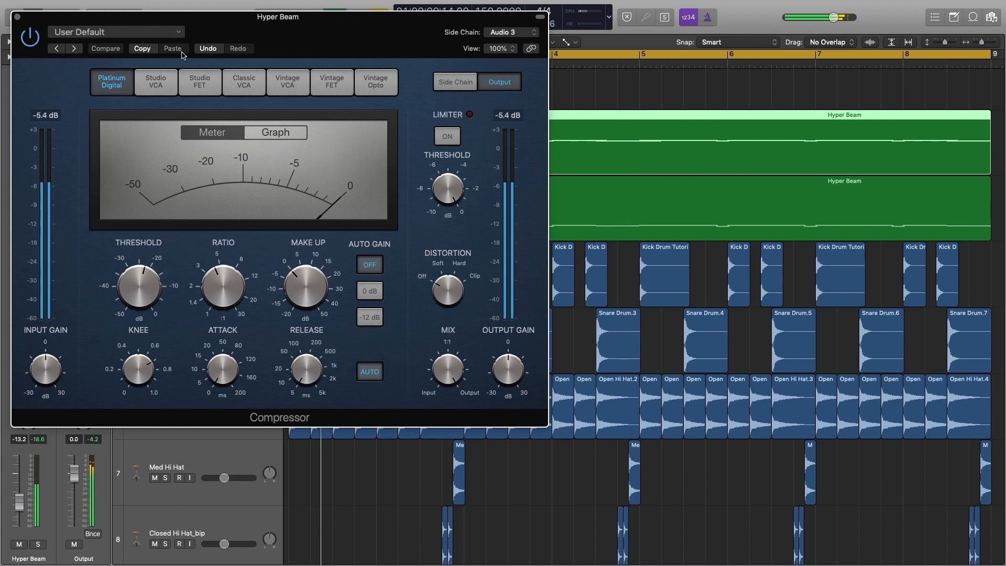